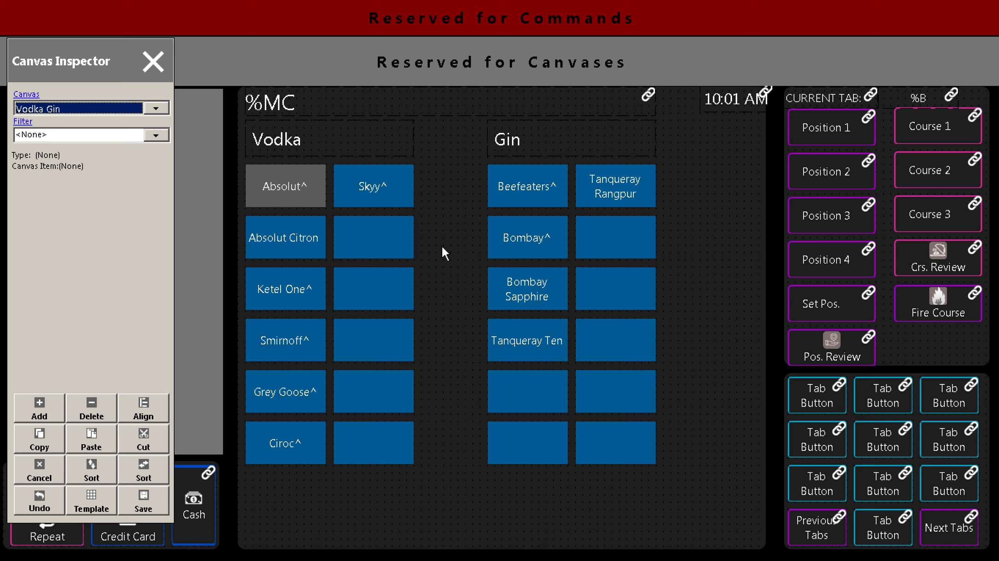
From Absolut Citron's details, add a menu item 'New Vodka' priced at $10.00 and save it.
left_click(316, 241)
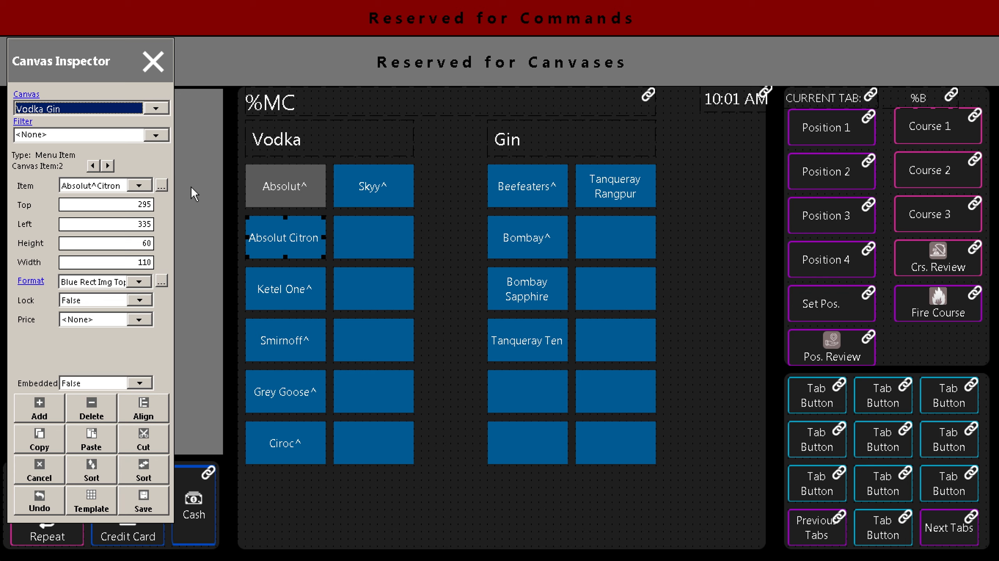
double_click(265, 242)
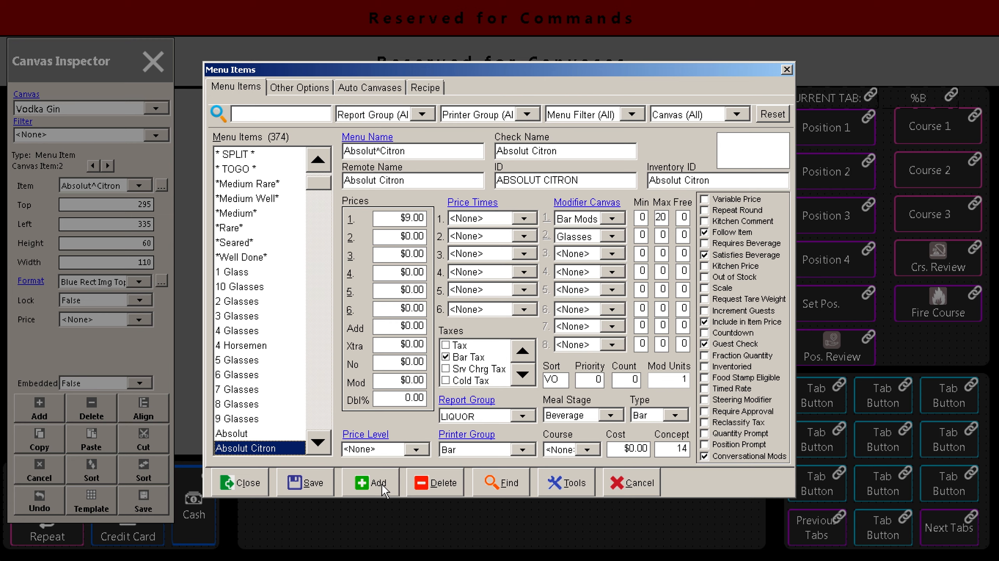
left_click(370, 483)
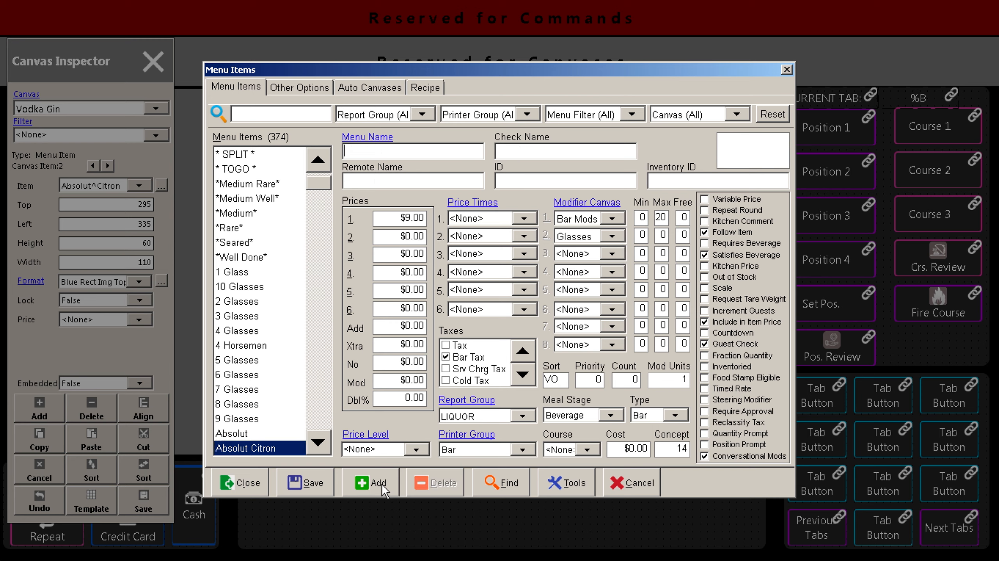
type("New Vodka")
key("Tab")
key("Tab")
key("Tab")
key("Tab")
key("Tab")
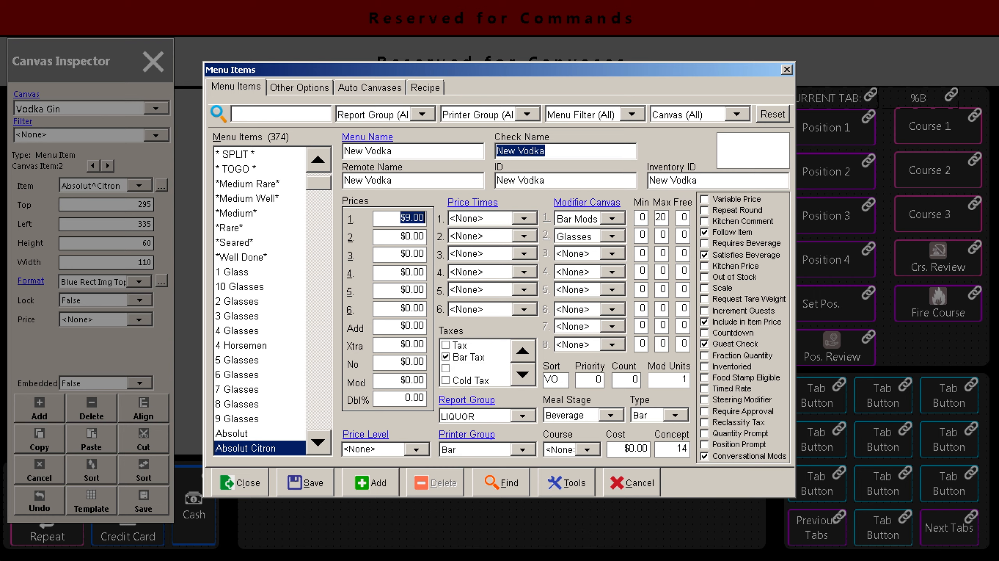
type("10.00")
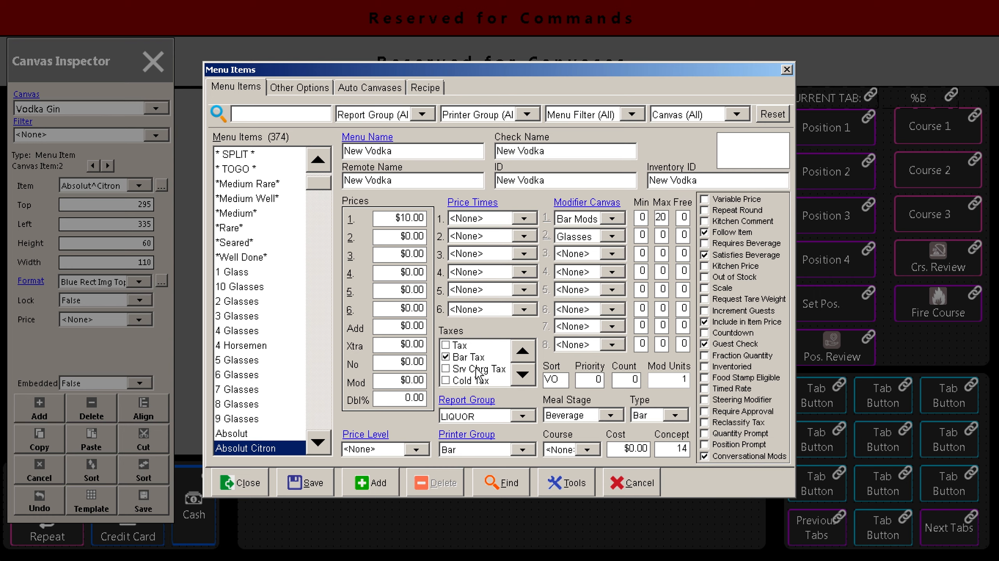
left_click(307, 487)
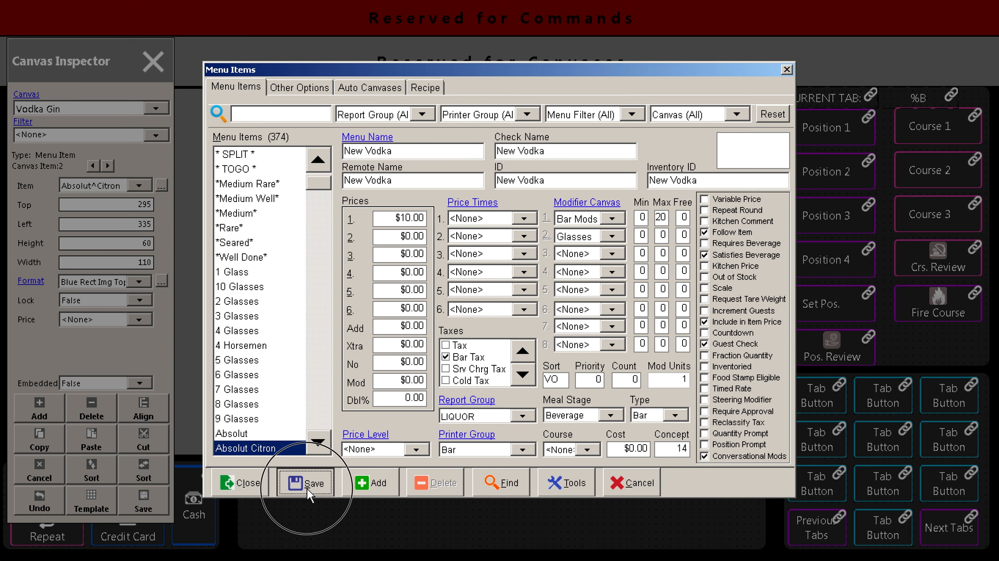
left_click(245, 484)
Assign New Vodka to the empty canvas button next to Absolut Citron.
left_click(389, 242)
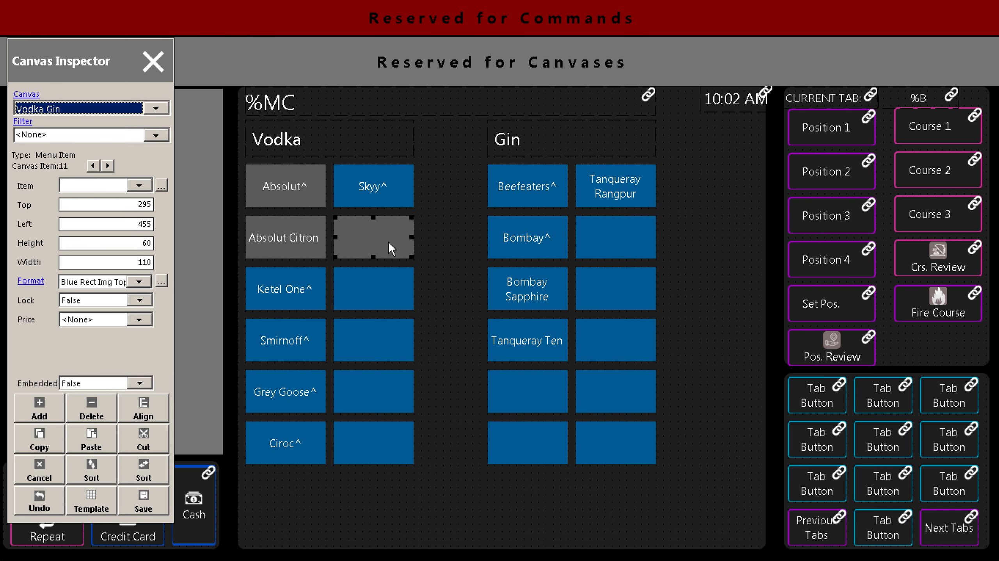
left_click(138, 185)
left_click_drag(175, 223, 172, 332)
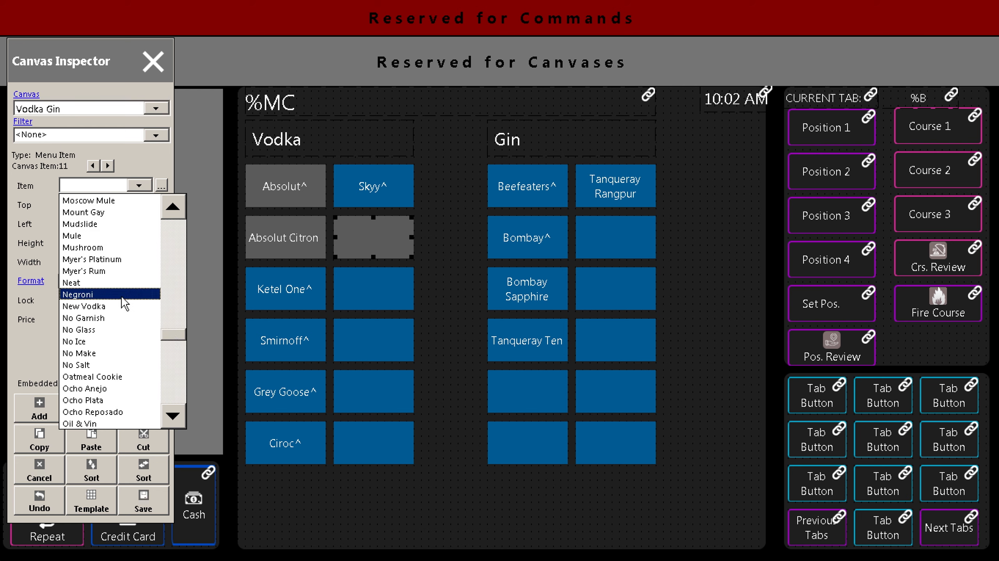
left_click(123, 306)
left_click(425, 279)
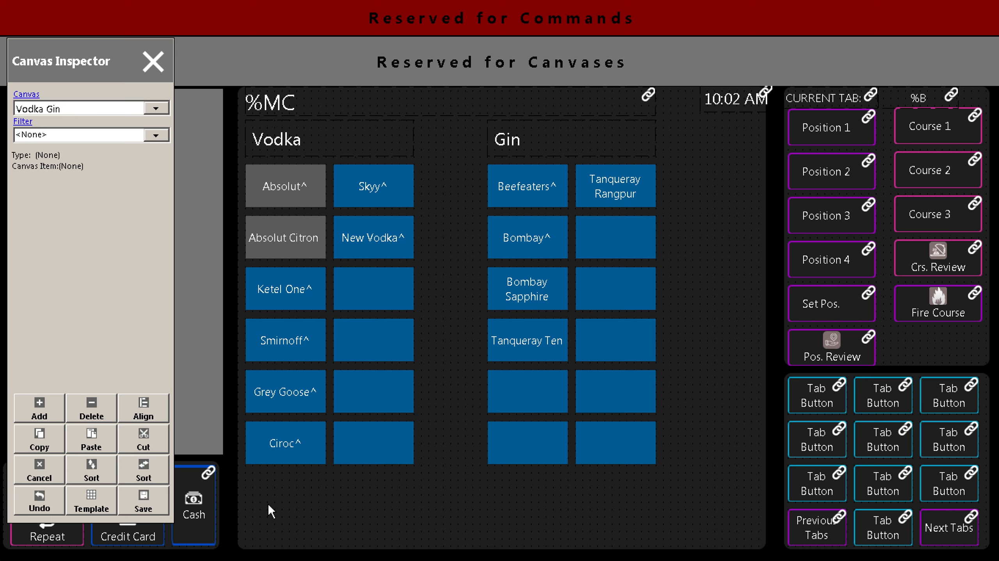
Delete all buttons from the Vodka Gin canvas.
mouse_move(268, 503)
left_mouse_down()
mouse_move(648, 174)
mouse_move(673, 127)
left_mouse_up()
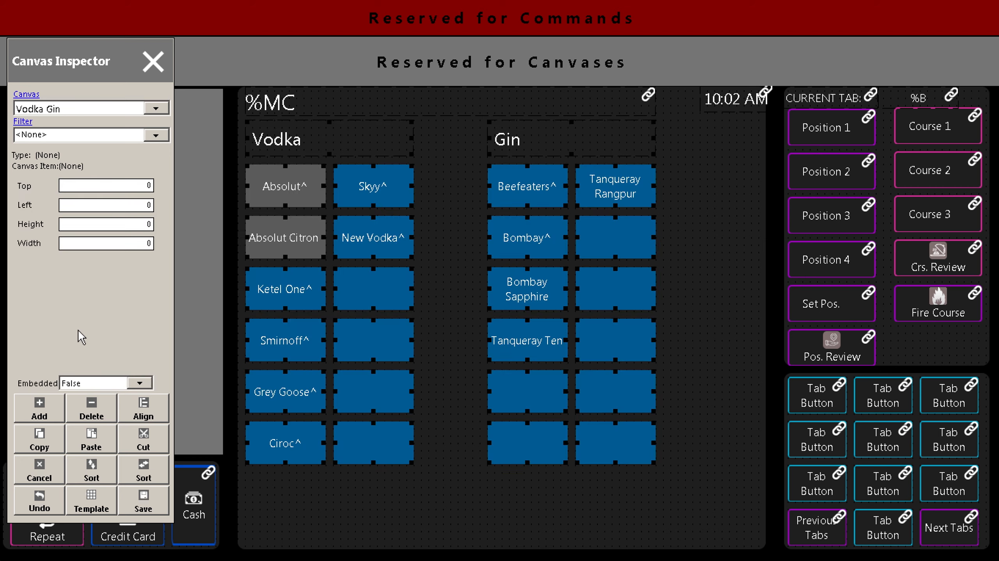
left_click(84, 412)
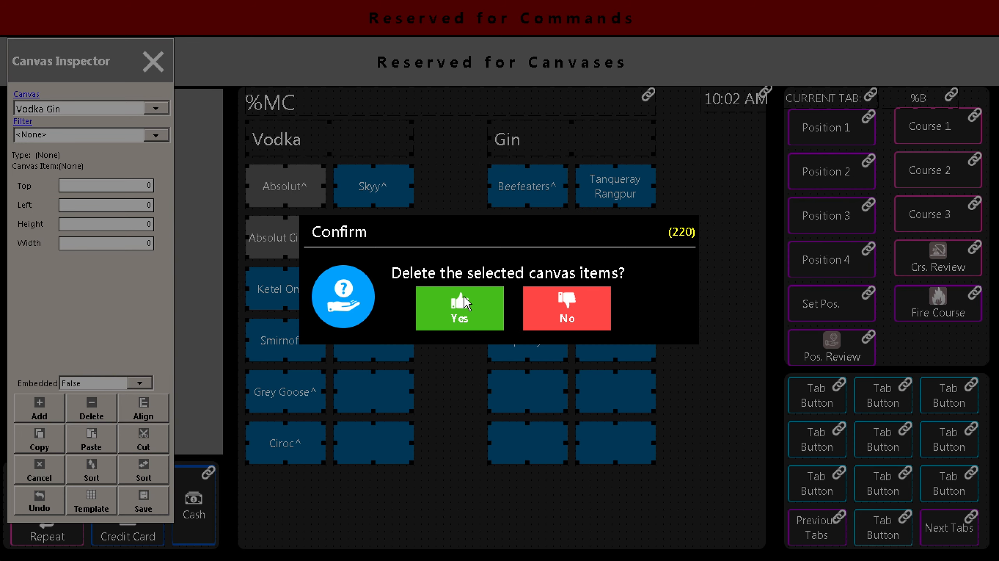
left_click(464, 296)
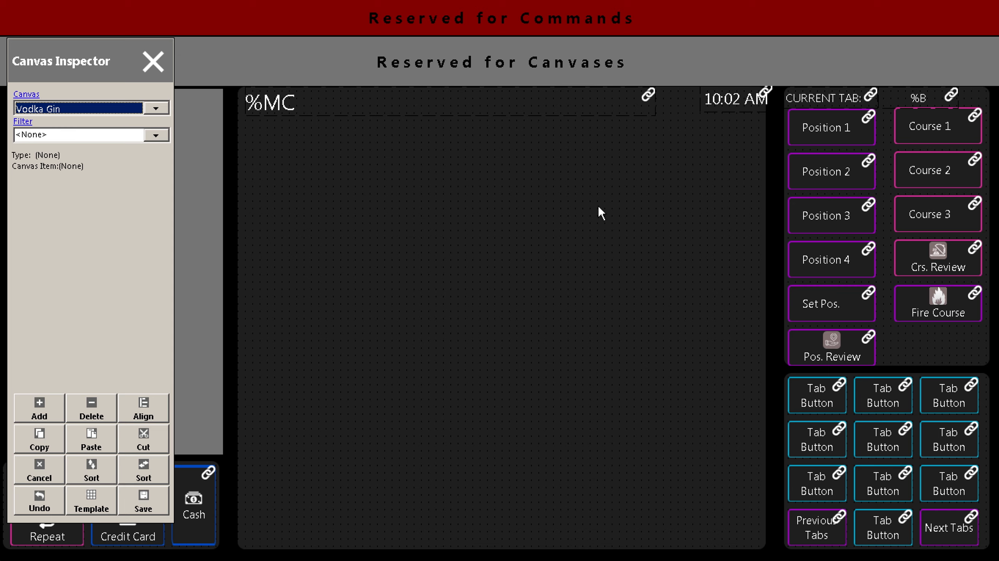
Check in the Canvas Inspector which template the empty canvas embeds.
left_click(816, 171)
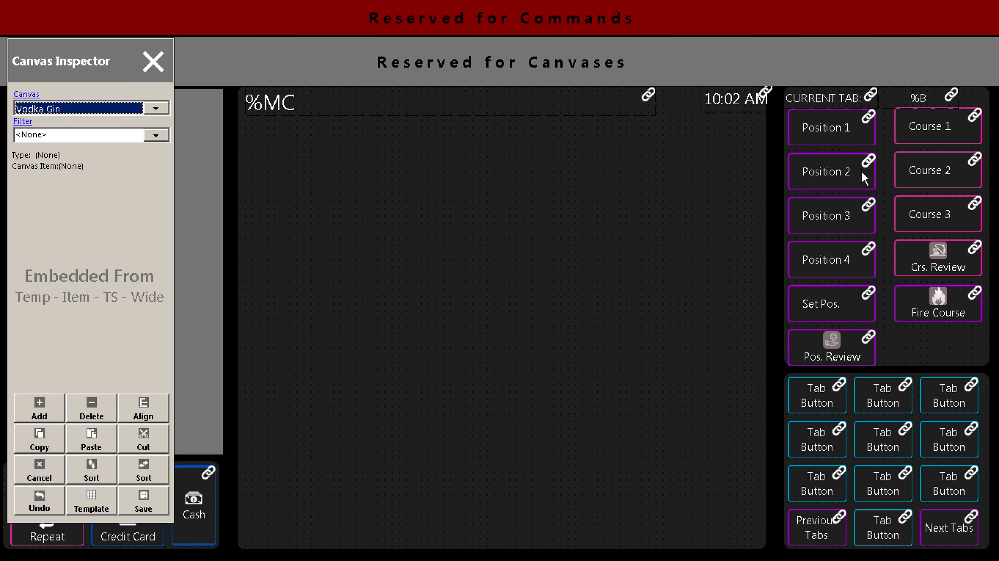
left_click(853, 126)
left_click(865, 132)
left_click(160, 107)
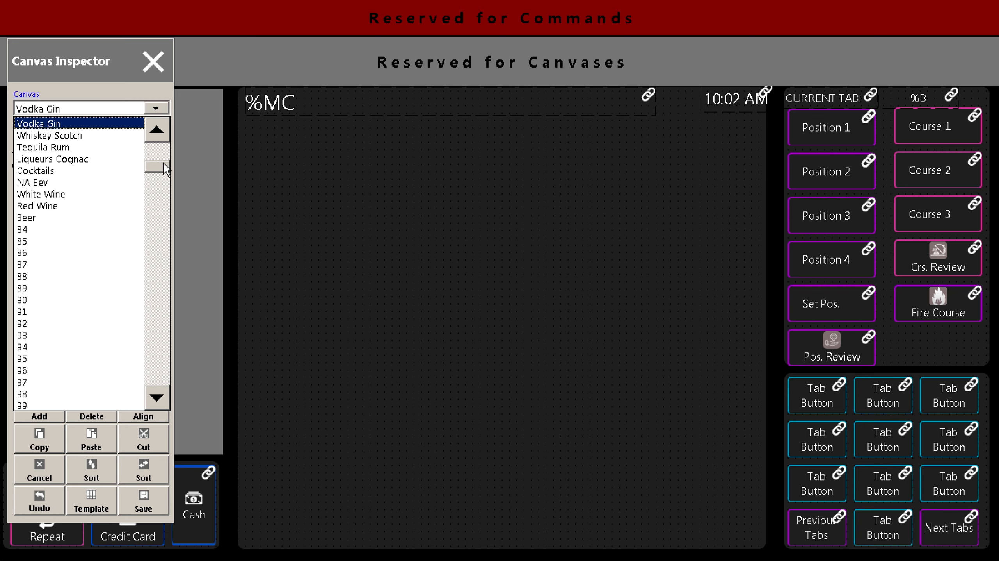
Switch the Canvas Inspector to the Temp - Item - TS - Wide template canvas.
left_click(164, 212)
left_click_drag(164, 213, 164, 384)
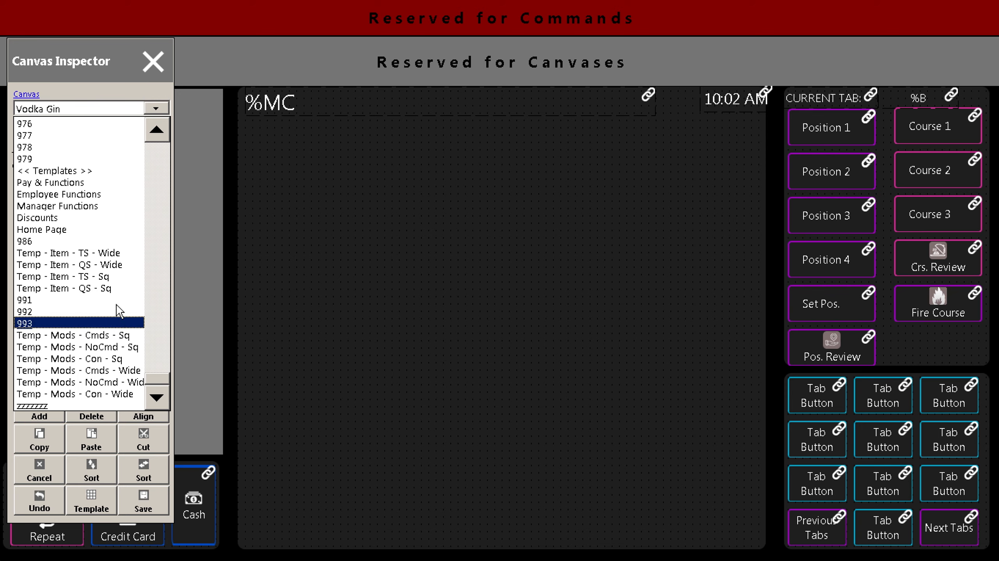
left_click(110, 255)
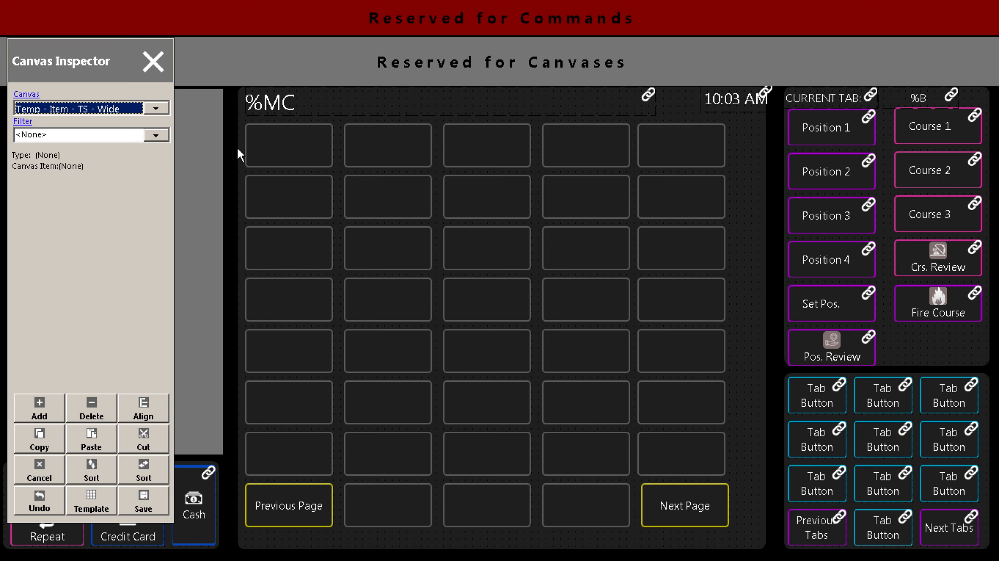
Inspect a grid button's menu item details, then select buttons in the template grid.
left_click(309, 151)
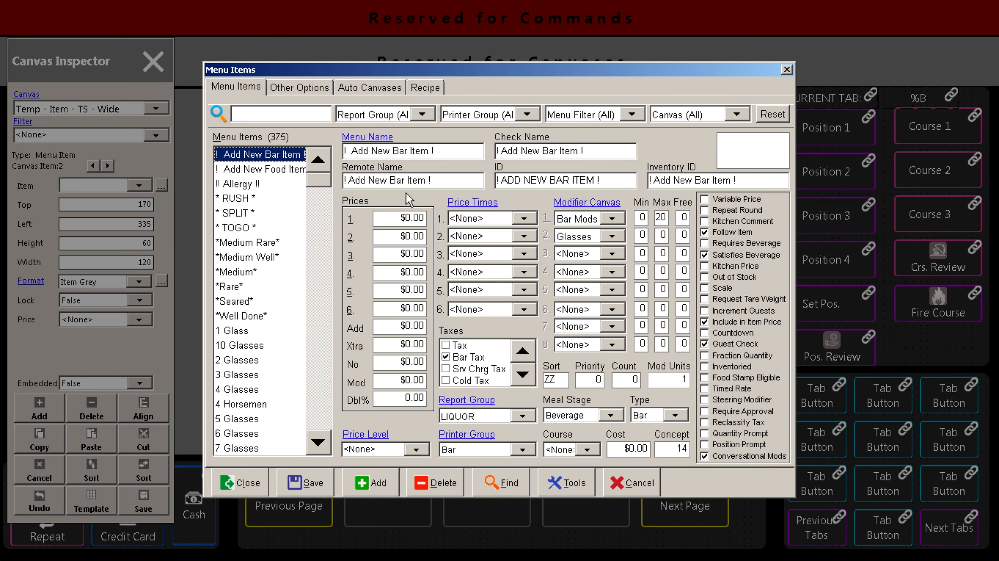
left_click(241, 482)
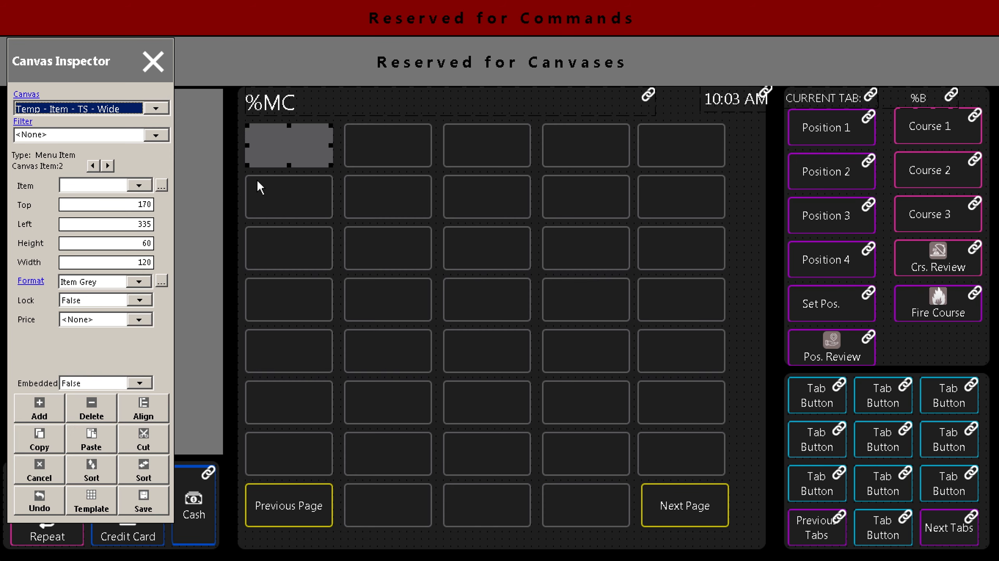
left_click(299, 189)
left_click(319, 240)
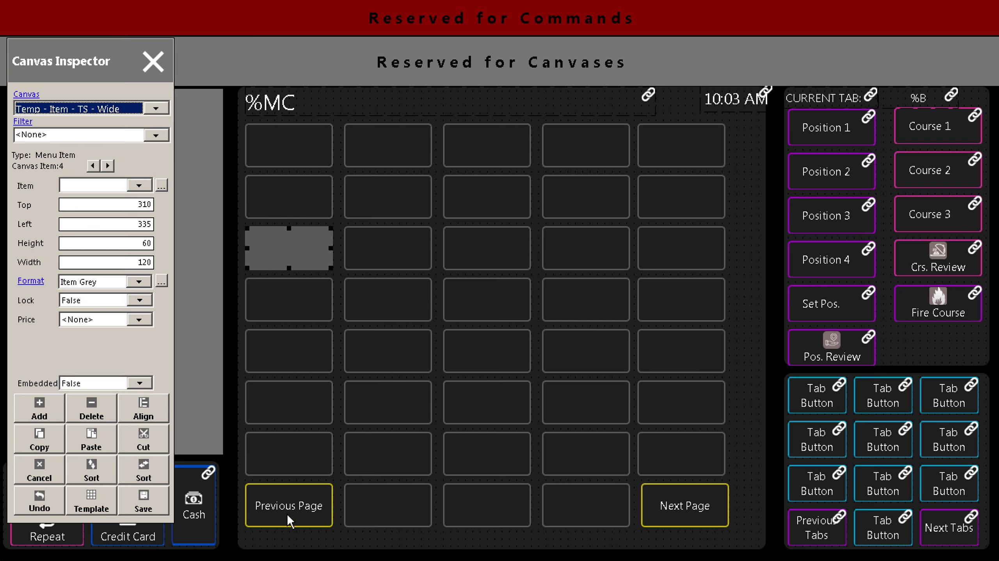
Select all template grid buttons and set Embedded to True.
left_click_drag(712, 538, 289, 141)
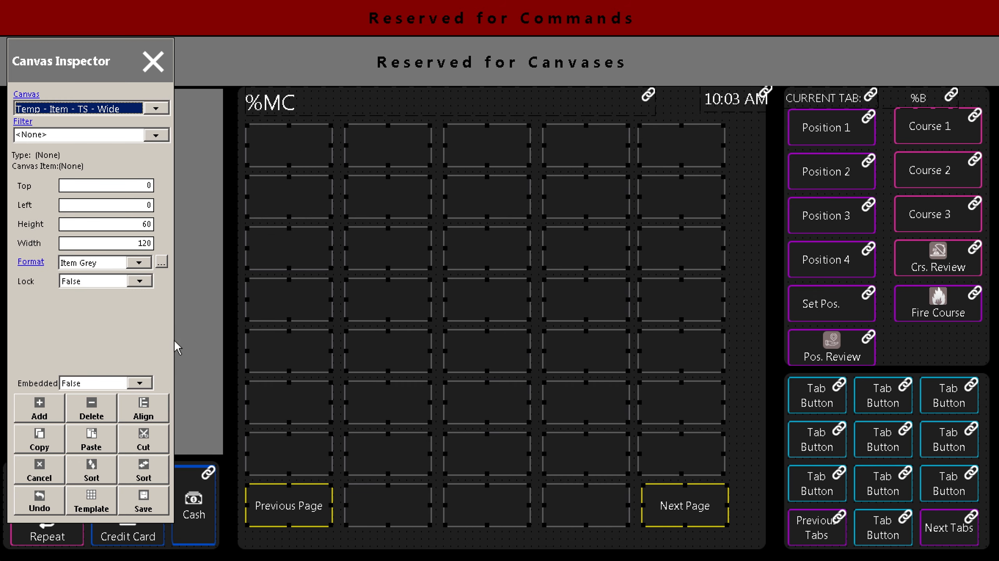
left_click(141, 383)
left_click(132, 396)
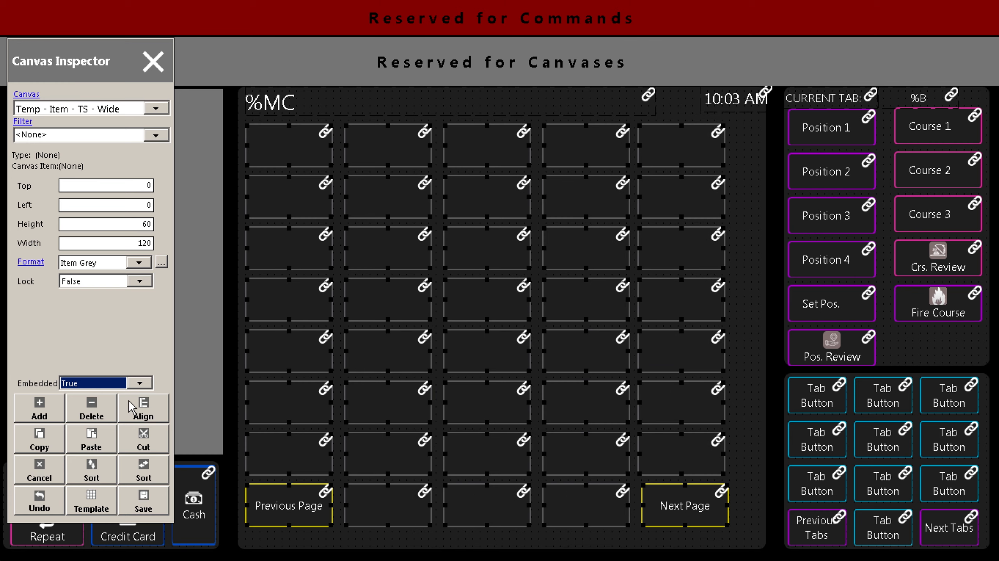
left_click(230, 245)
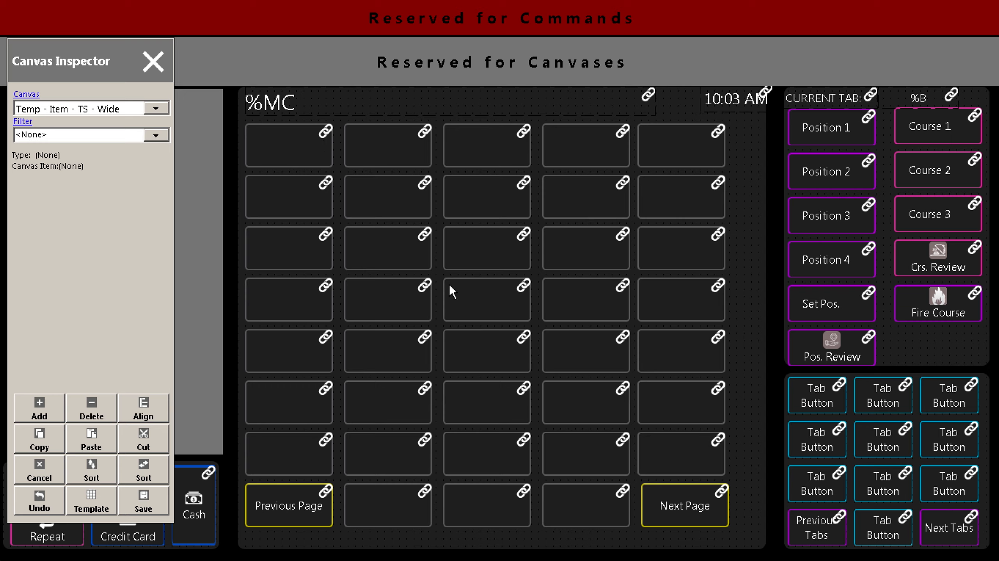
left_click(157, 109)
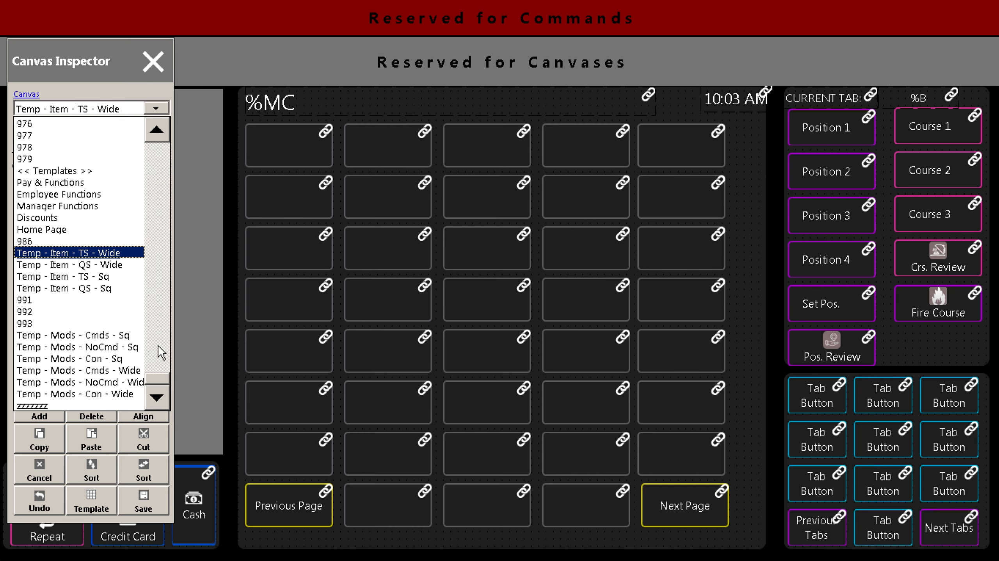
Switch back to the Vodka Gin canvas and open its Canvases settings.
left_click_drag(158, 381, 165, 166)
left_click(69, 260)
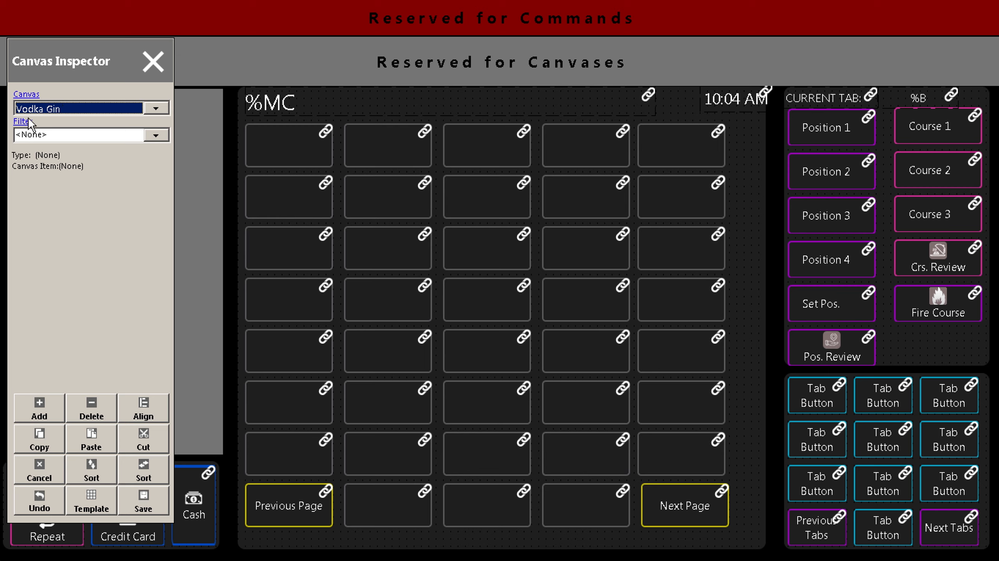
left_click(21, 95)
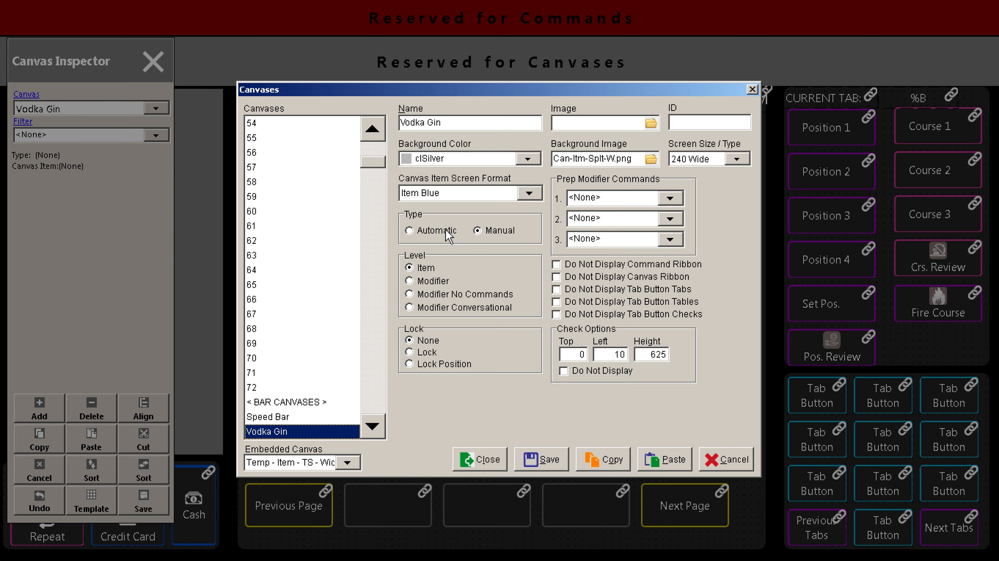
Change the Vodka Gin canvas type to Automatic, discarding existing data, and save.
left_click(447, 232)
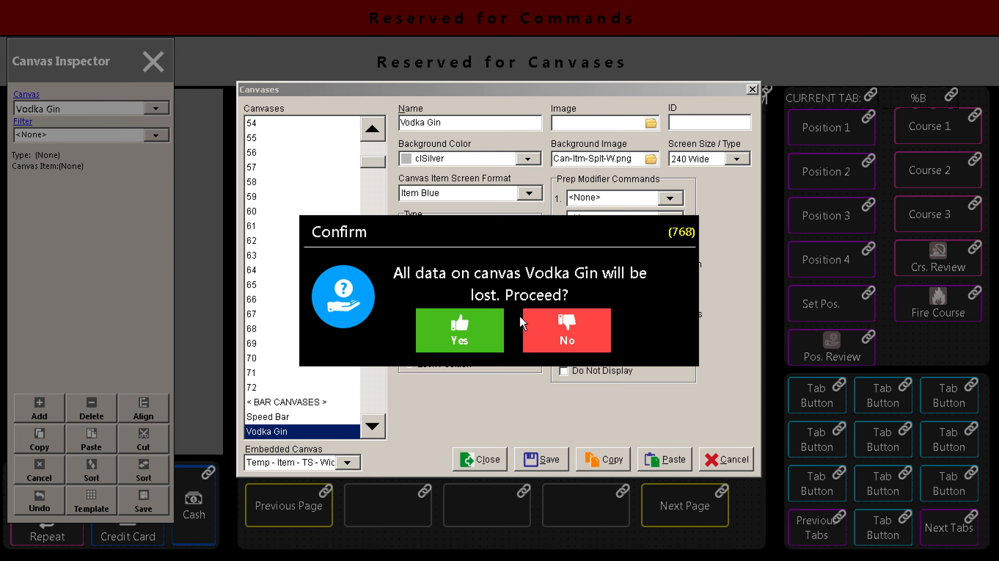
left_click(477, 332)
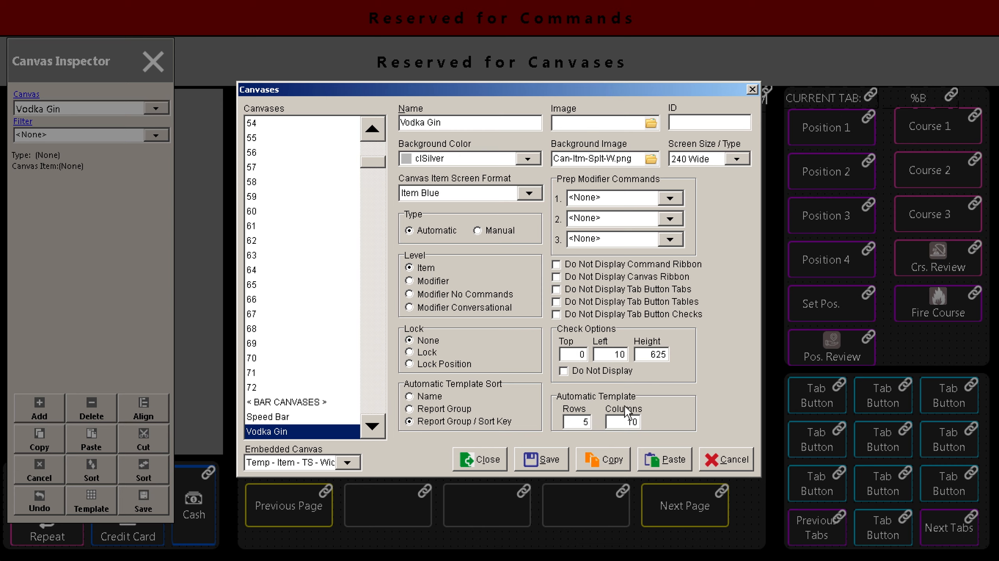
left_click(547, 460)
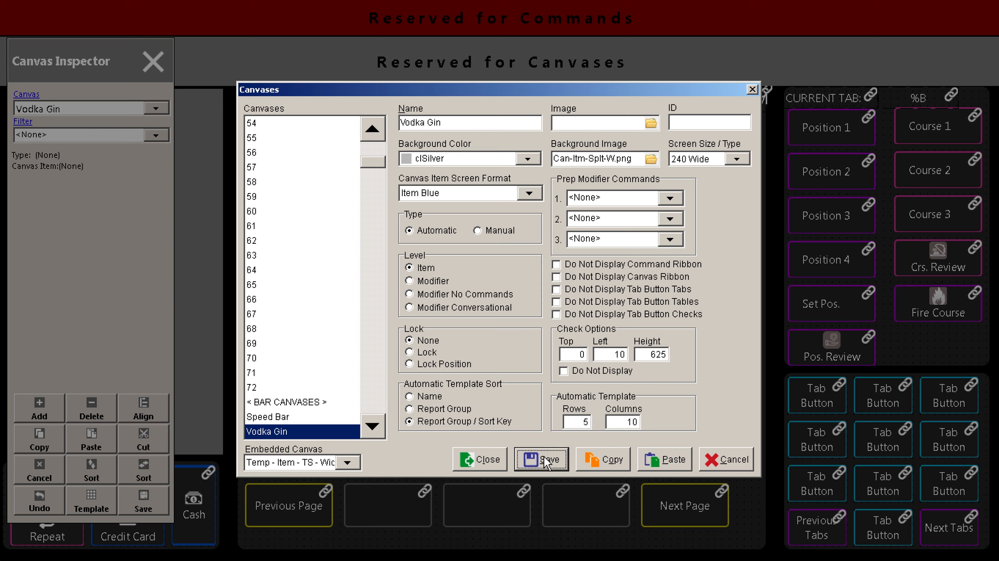
left_click(483, 460)
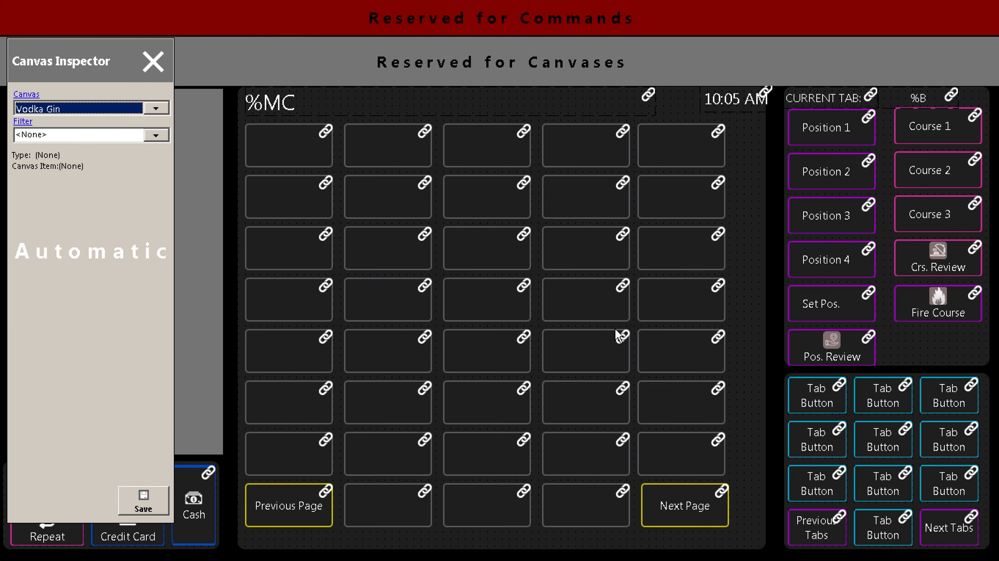
Select buttons on the empty embedded grid of the Vodka Gin canvas.
left_click(278, 253)
left_click(383, 257)
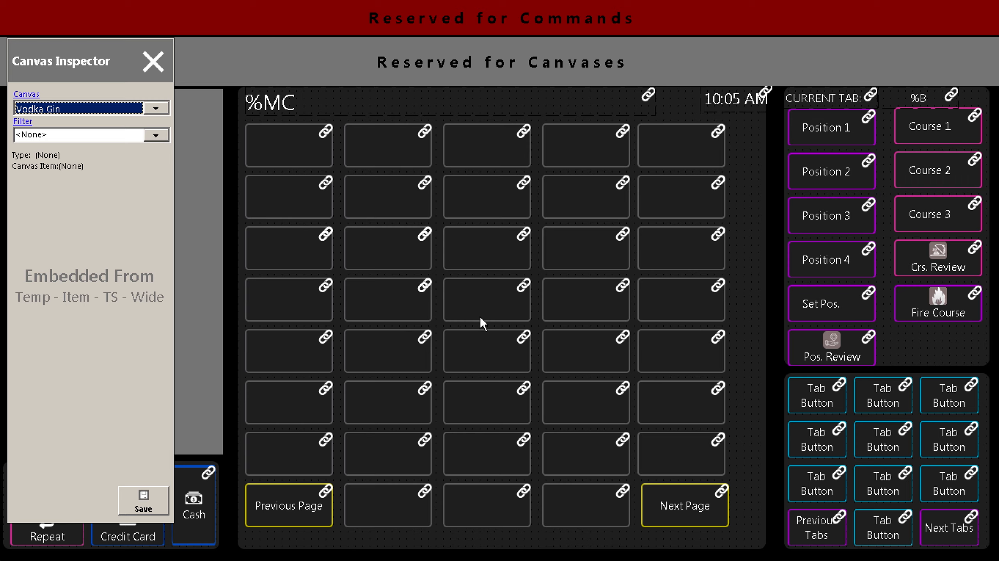
left_click(496, 359)
left_click(575, 361)
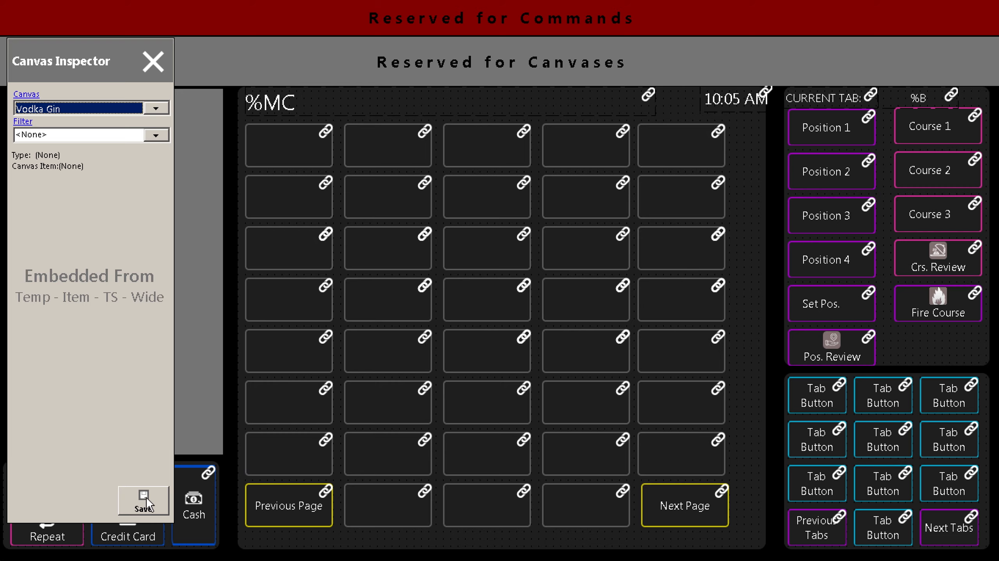
Close the canvas designer and open the Menu Items editor.
left_click(152, 61)
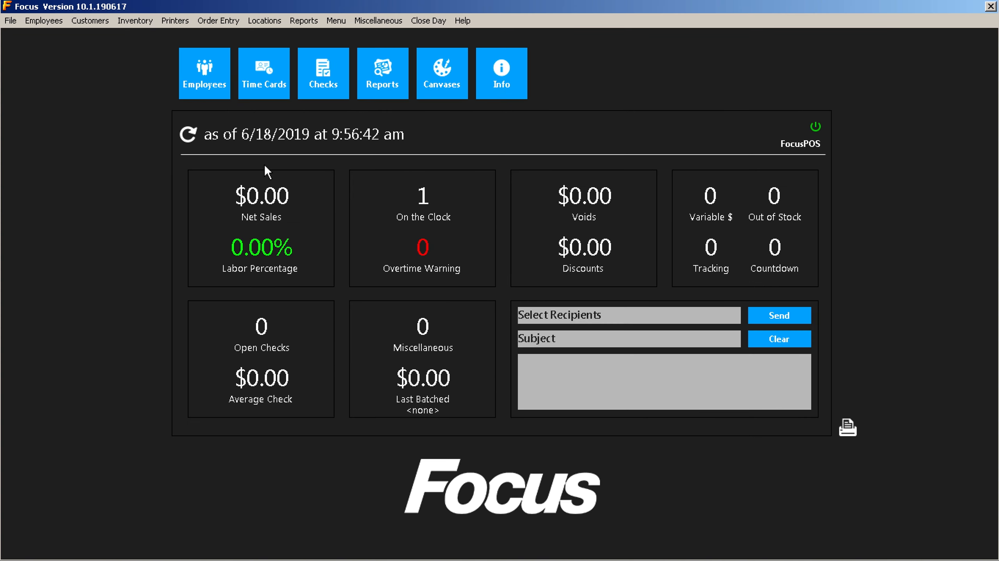
left_click(337, 21)
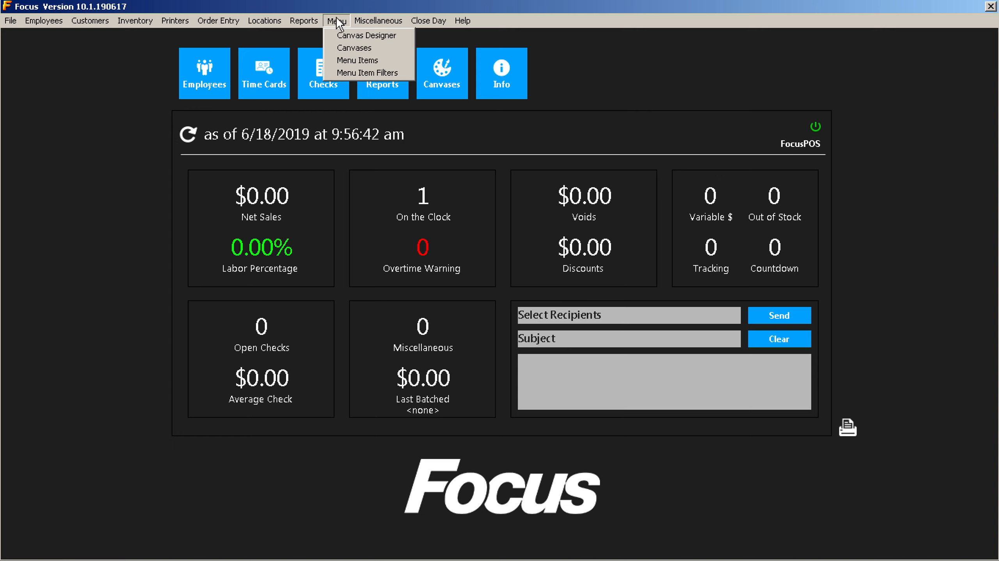
left_click(344, 61)
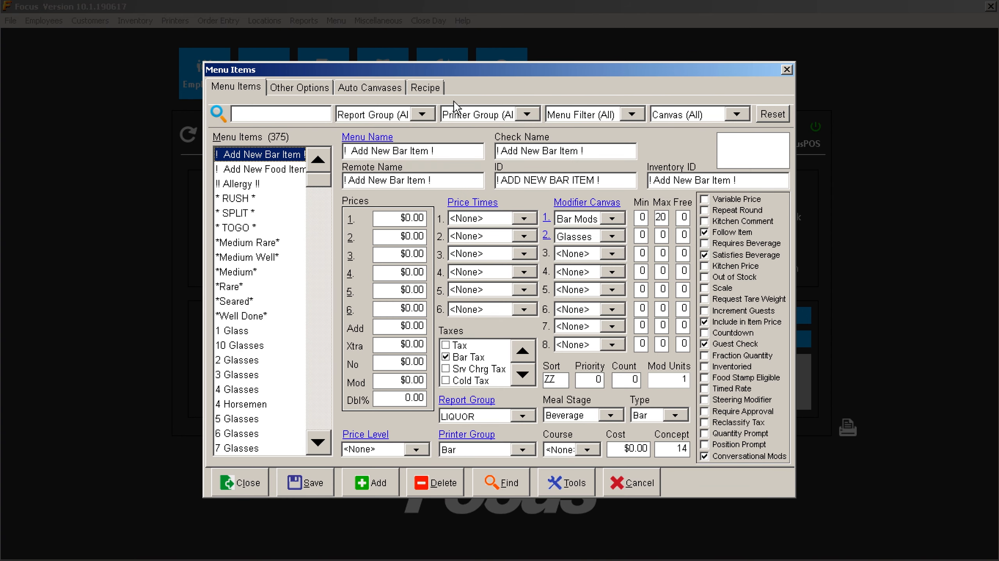
Filter the menu items to VO - Vodka and show Absolut's Auto Canvases list.
left_click(426, 115)
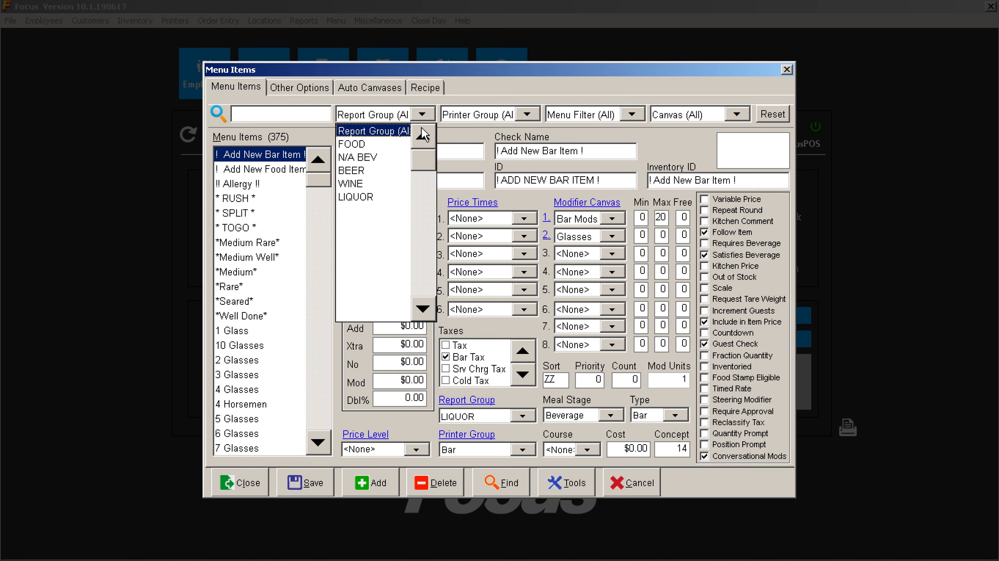
left_click(633, 114)
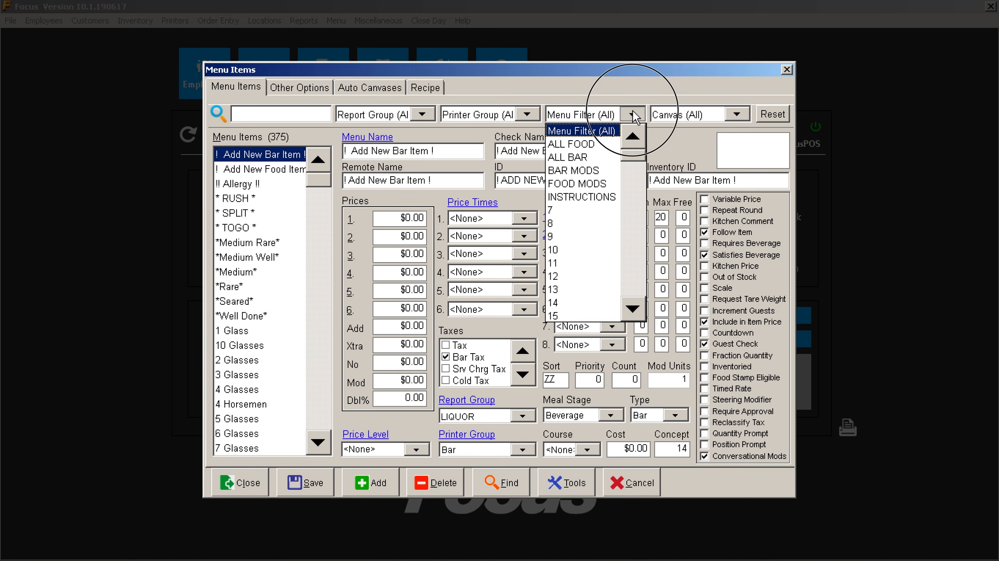
left_click(638, 177)
left_click_drag(635, 169, 634, 200)
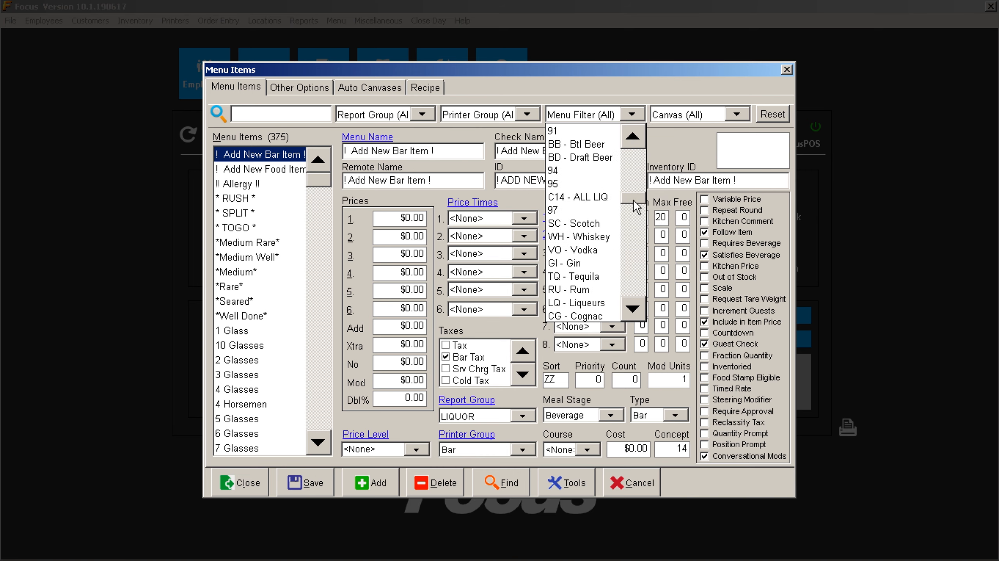
left_click(591, 248)
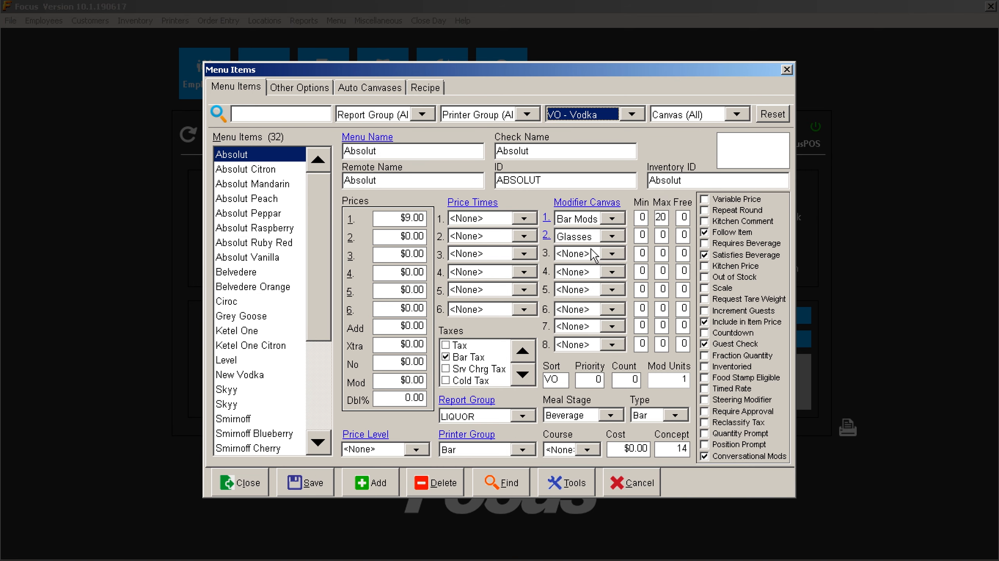
left_click(251, 152)
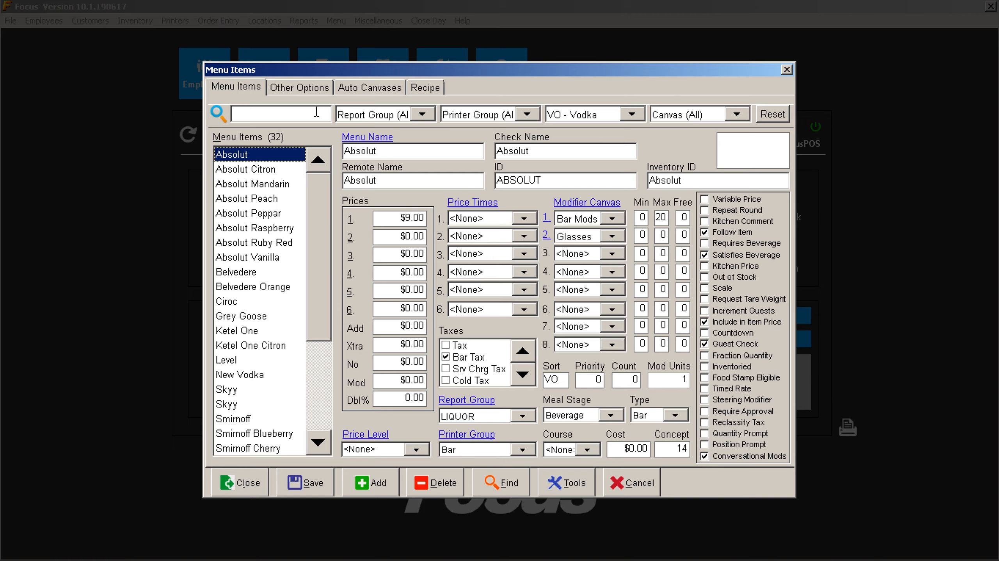
left_click(373, 88)
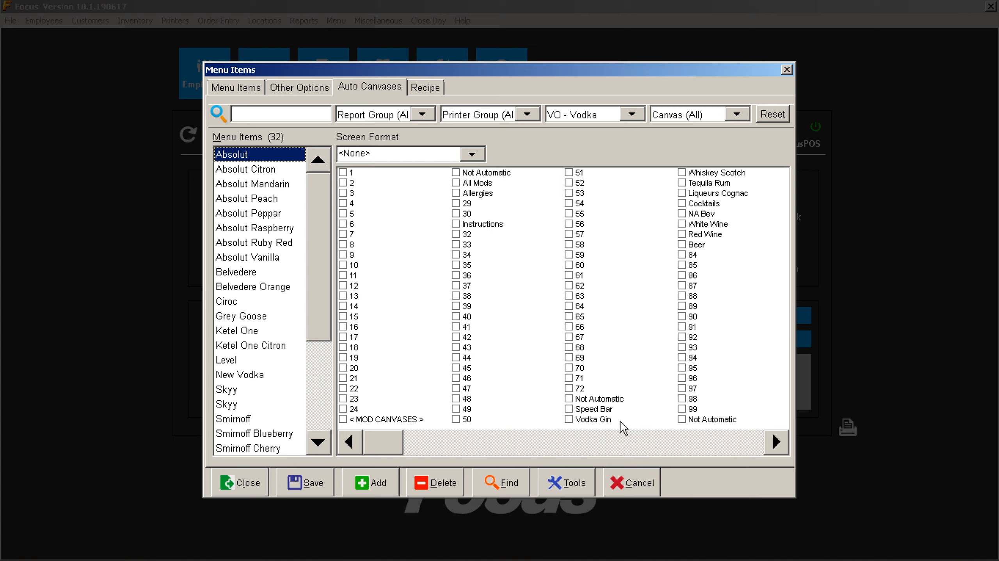
Tick Vodka Gin as an auto canvas for Absolut through Absolut Peppar.
left_click(570, 420)
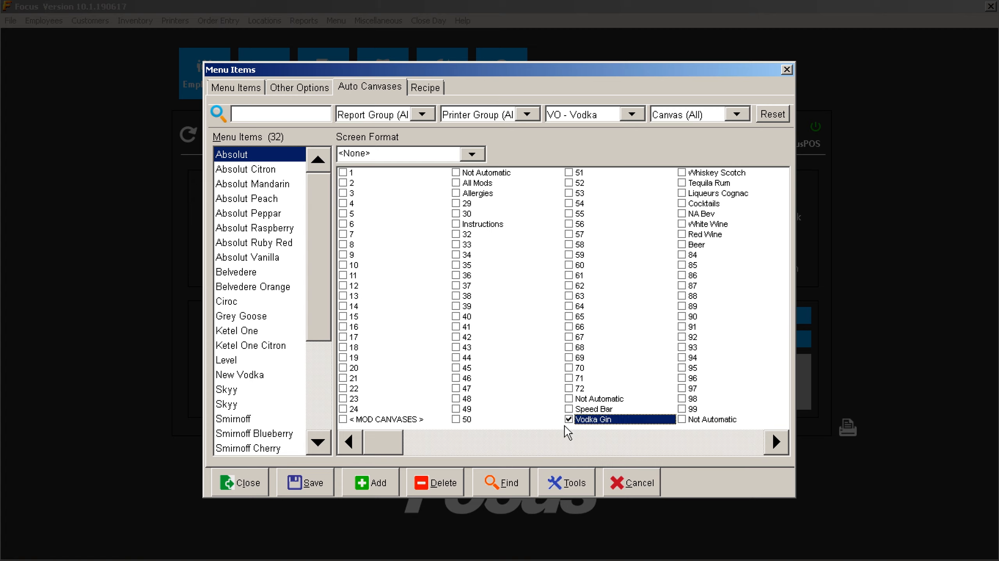
left_click(568, 419)
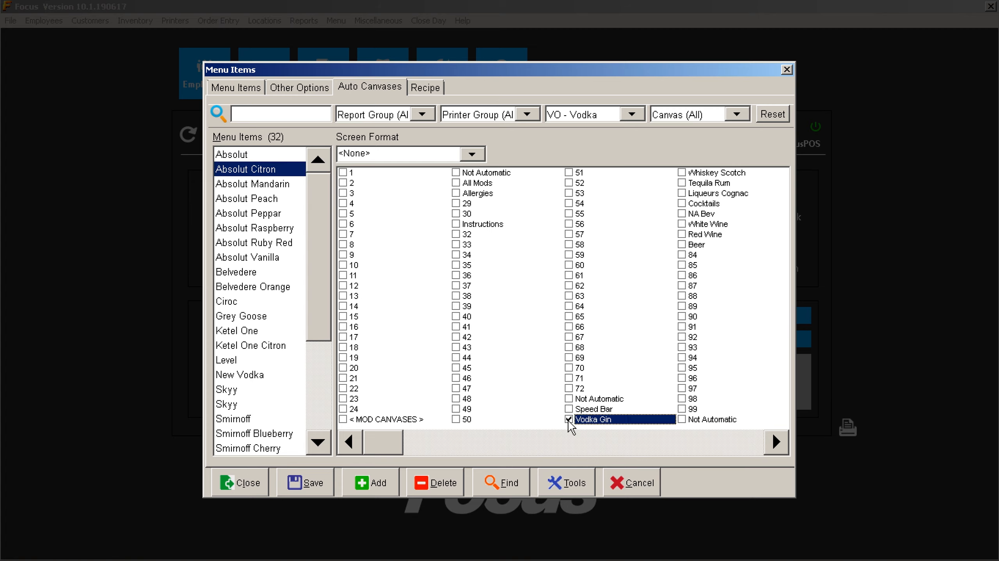
left_click(572, 420)
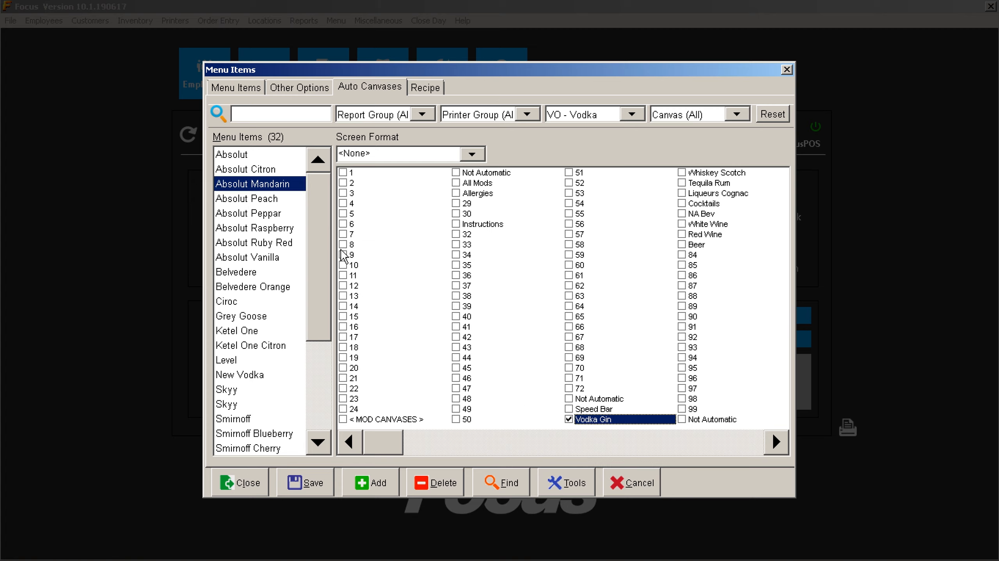
left_click(282, 203)
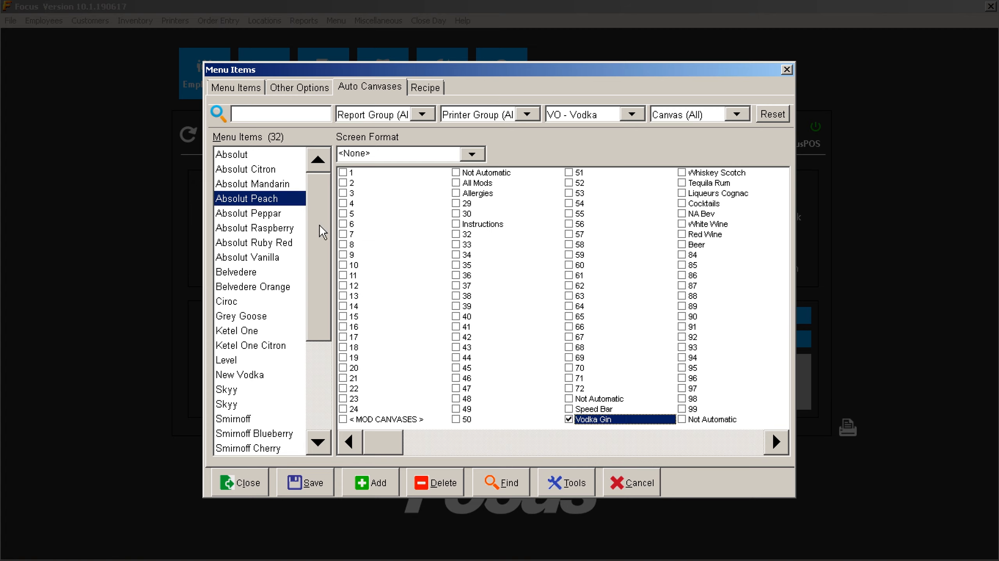
left_click(279, 214)
left_click(569, 420)
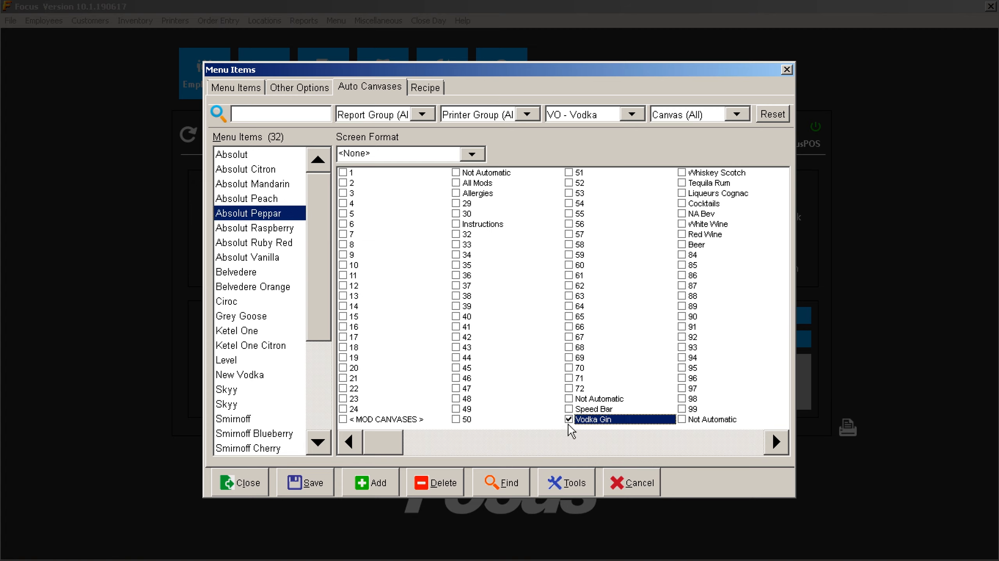
left_click(561, 491)
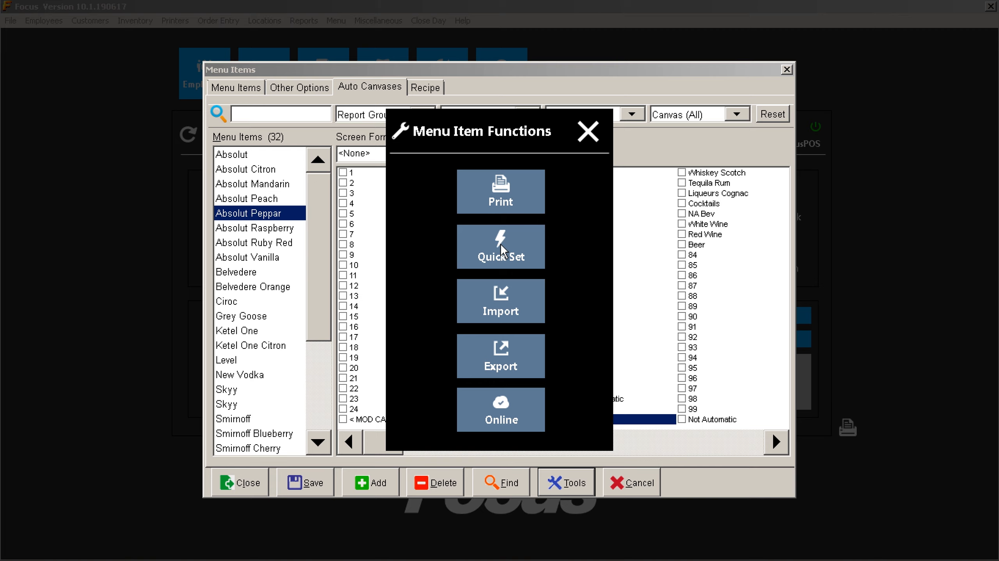
Quick Set Vodka Gin as the auto canvas for all 32 vodka items, then save.
left_click(501, 252)
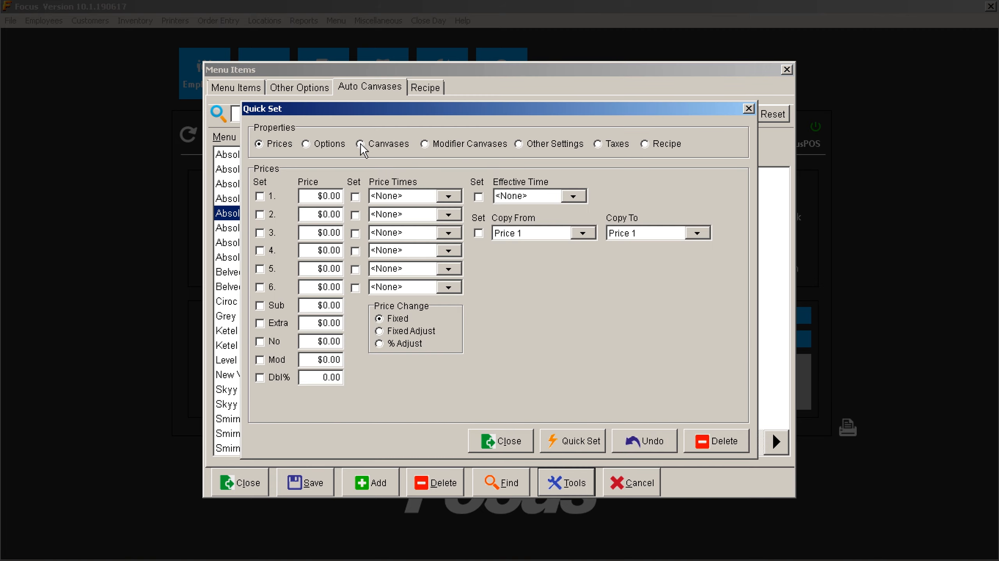
left_click(360, 143)
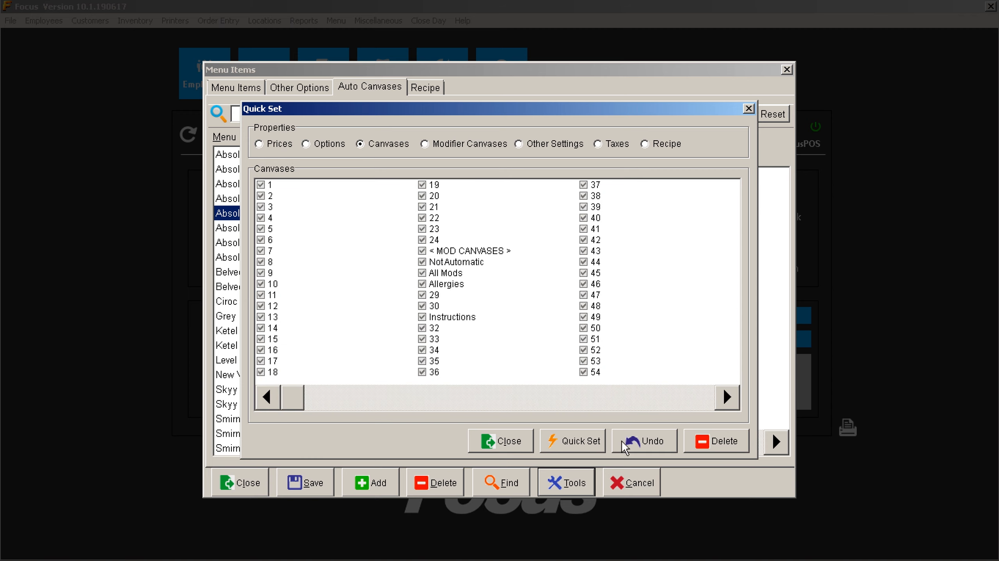
left_click(613, 397)
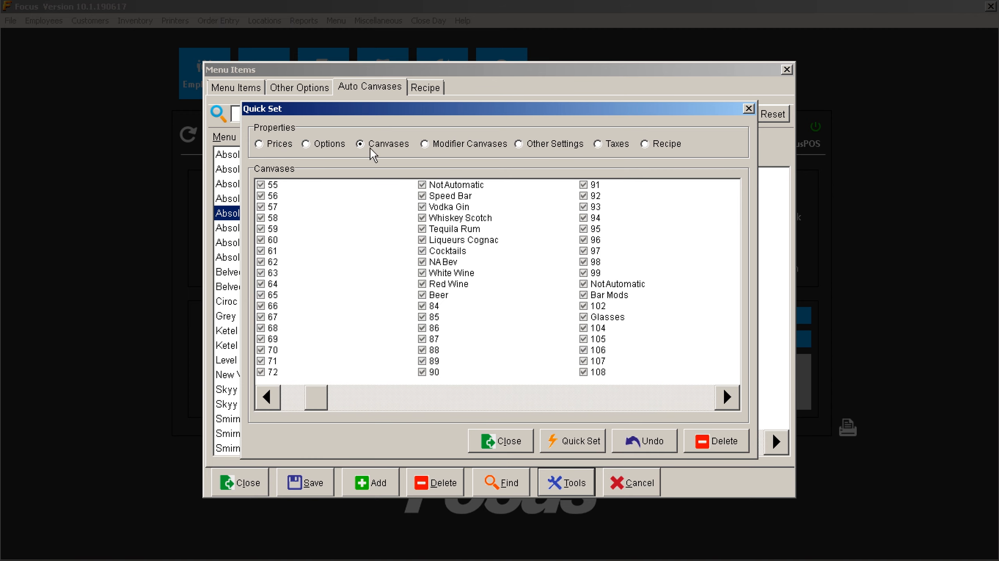
left_click(435, 209)
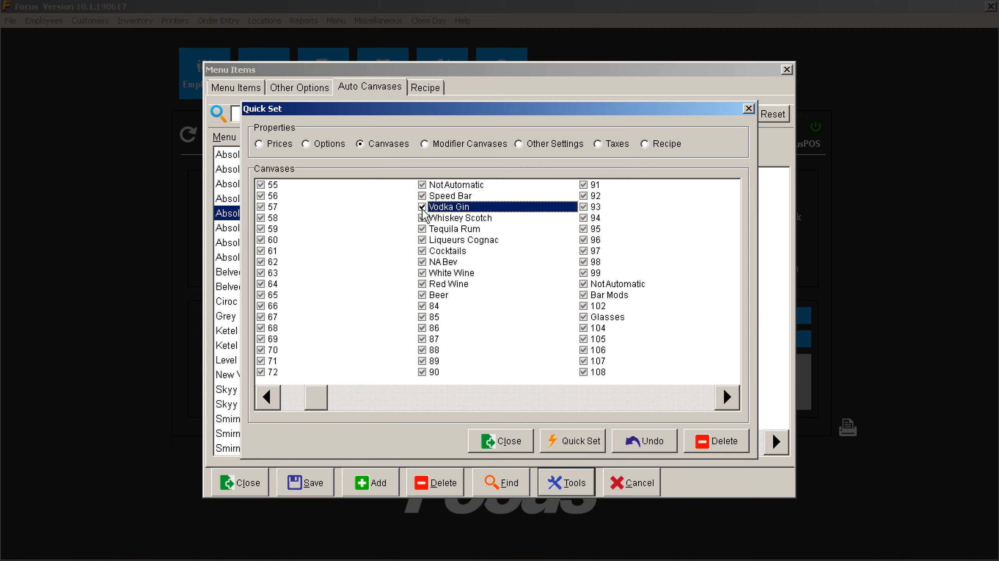
left_click(573, 446)
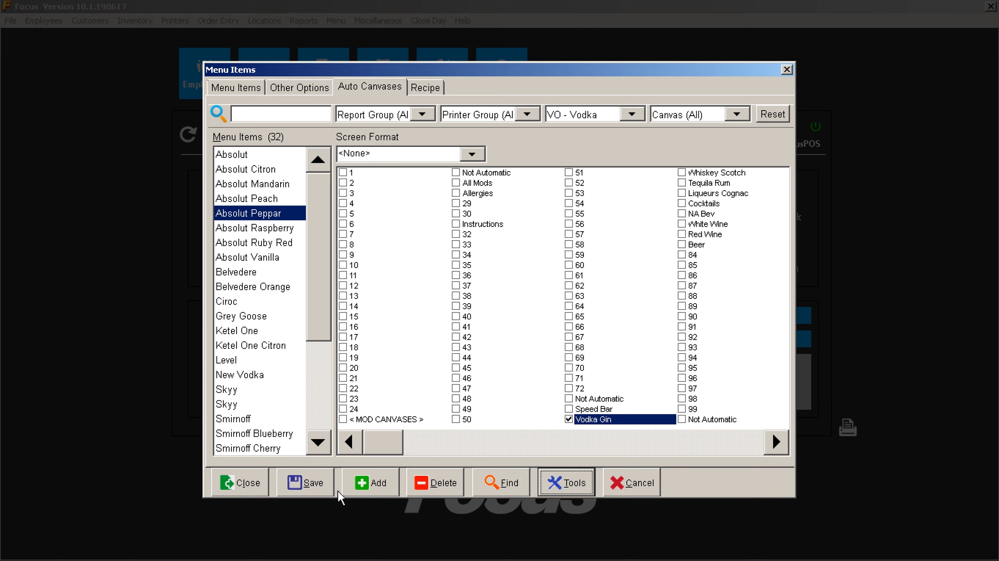
left_click(296, 484)
left_click(239, 482)
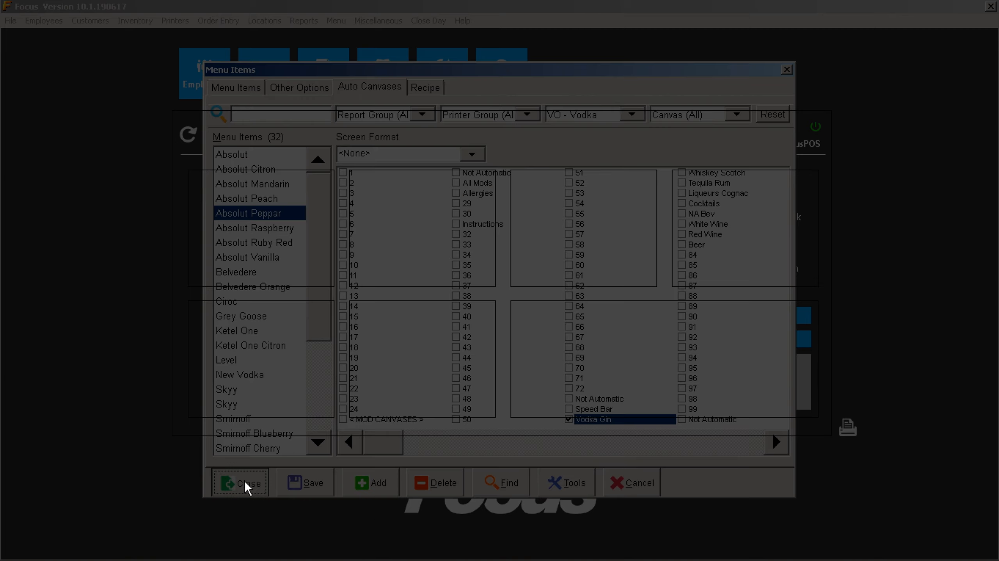
Load the Vodka Gin canvas in the canvas designer to check its vodka item buttons.
left_click(448, 71)
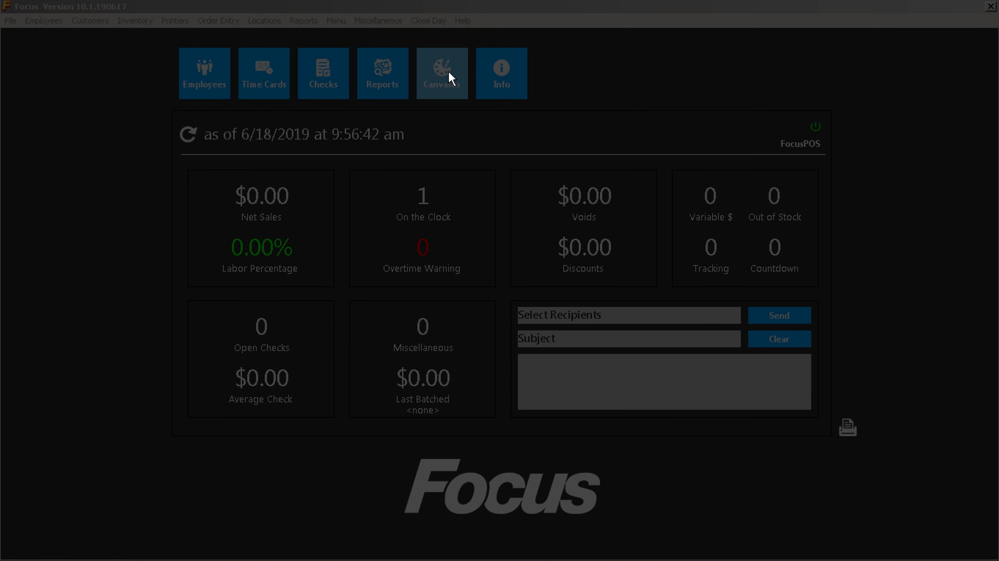
left_click(156, 109)
left_click_drag(158, 152, 150, 169)
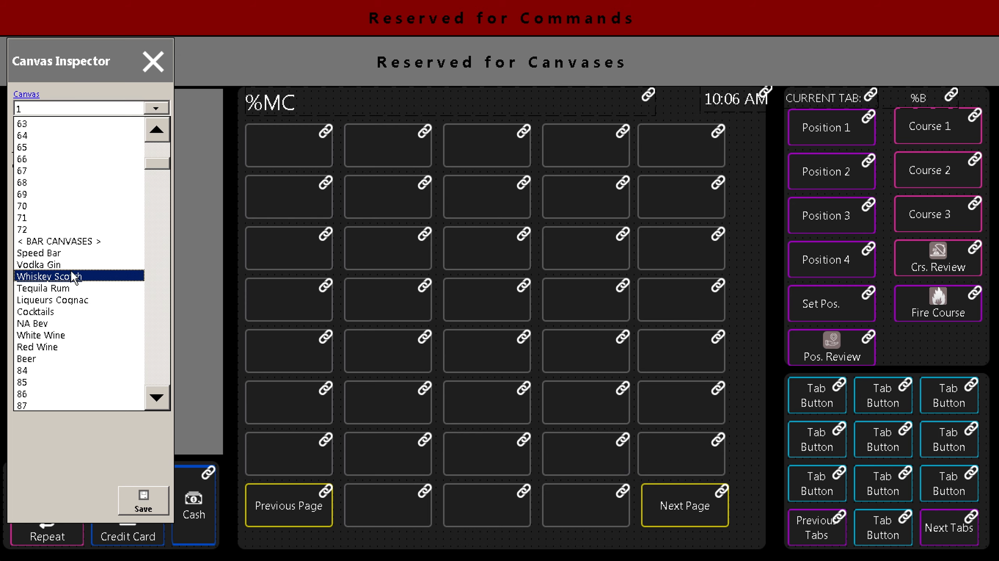
left_click(71, 266)
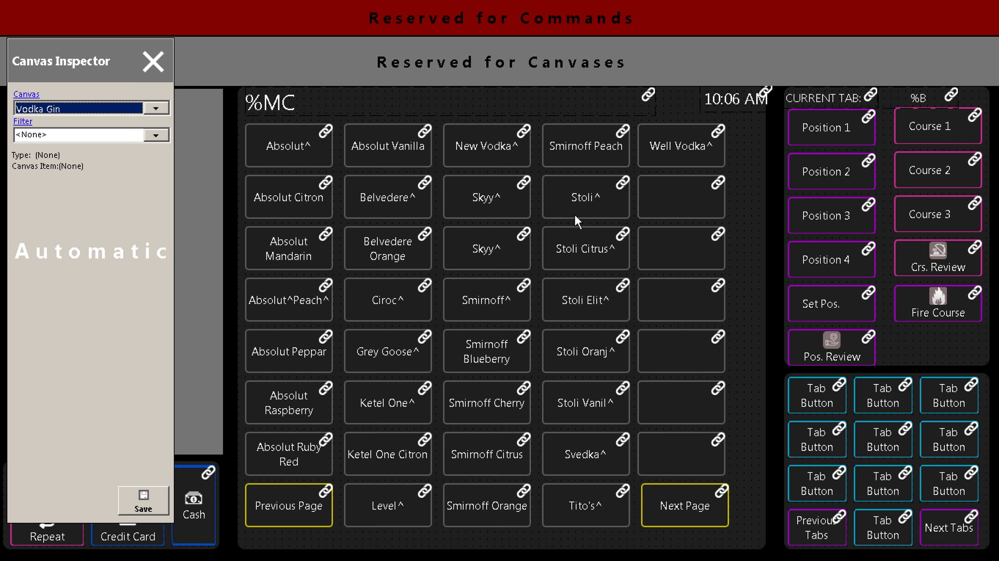
Step through the following canvases, then close the canvas designer.
key("Down")
key("Down")
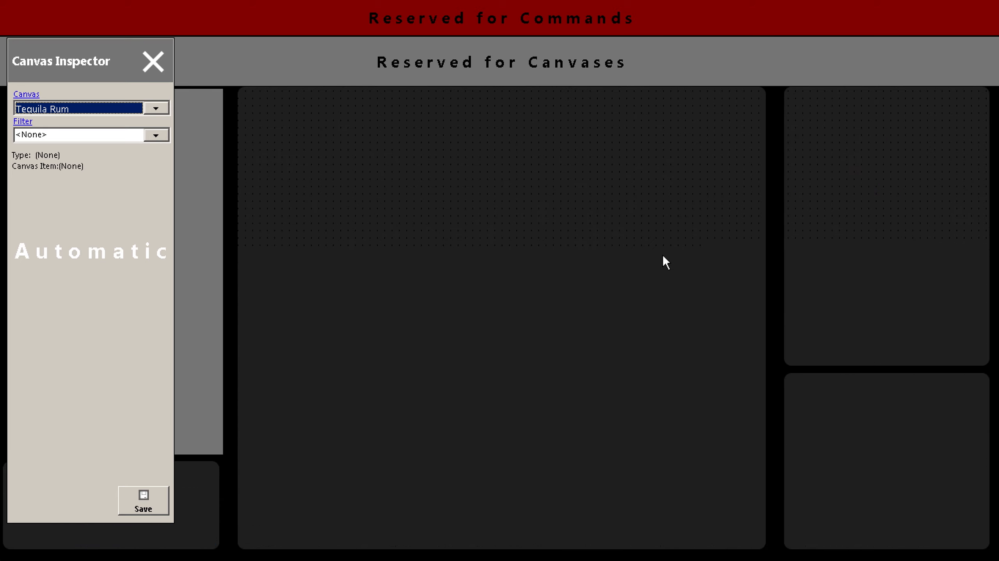
left_click(153, 62)
left_click(336, 20)
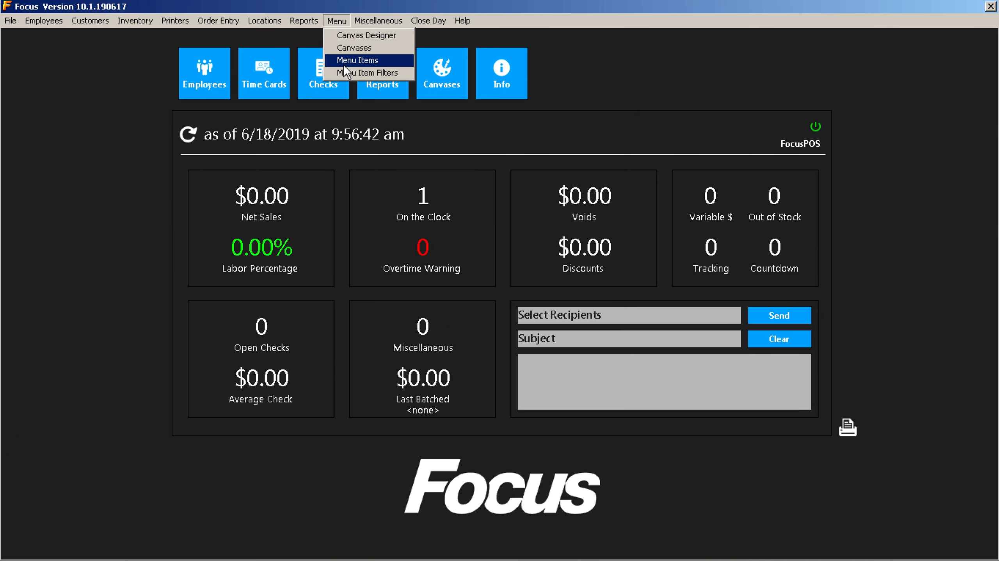
Filter the Menu Items editor to show only the GI - Gin items.
left_click(343, 73)
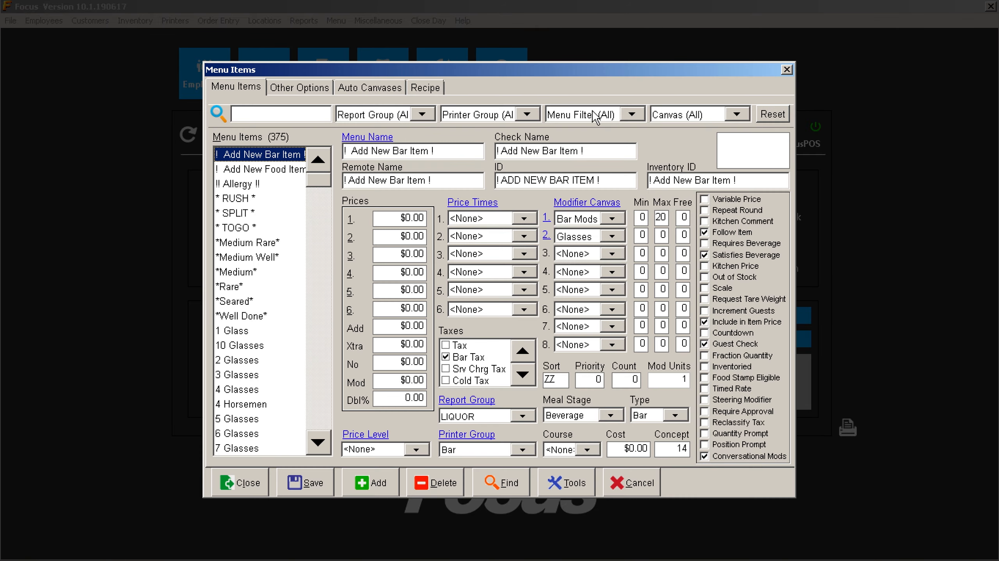
left_click(585, 117)
scroll(634, 220, "down", 9)
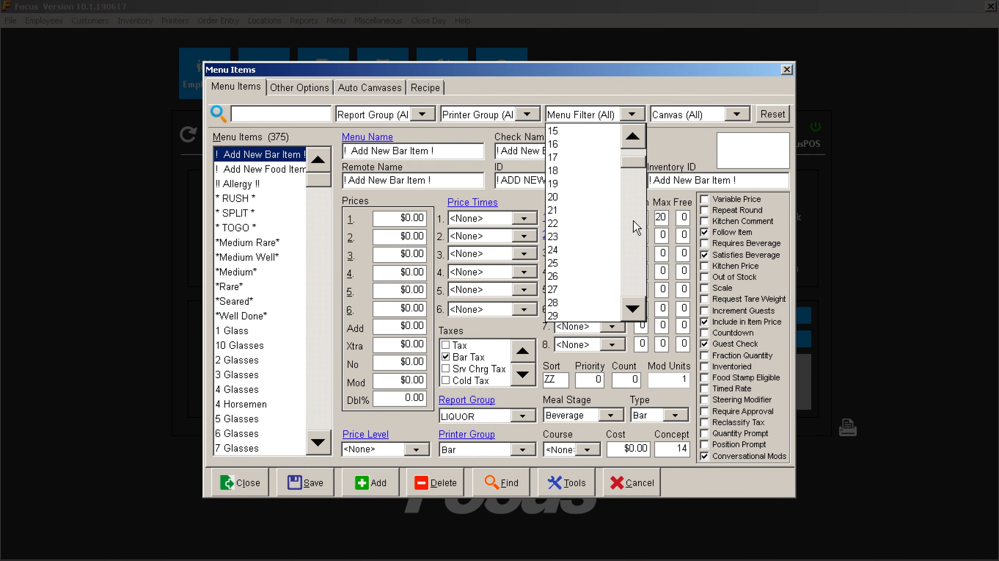
left_click(634, 220)
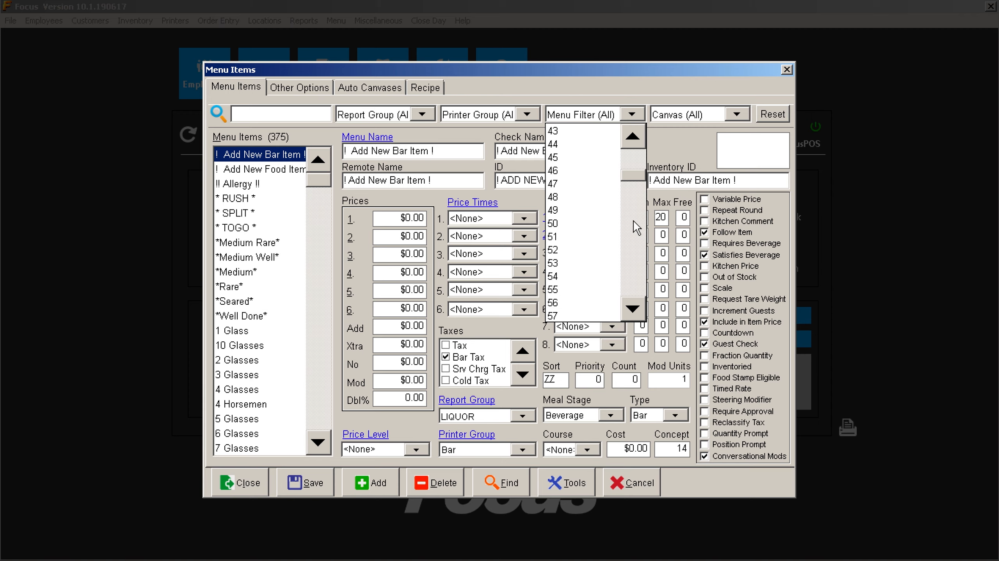
left_click(634, 221)
left_click(634, 220)
left_click(634, 220)
left_click(634, 236)
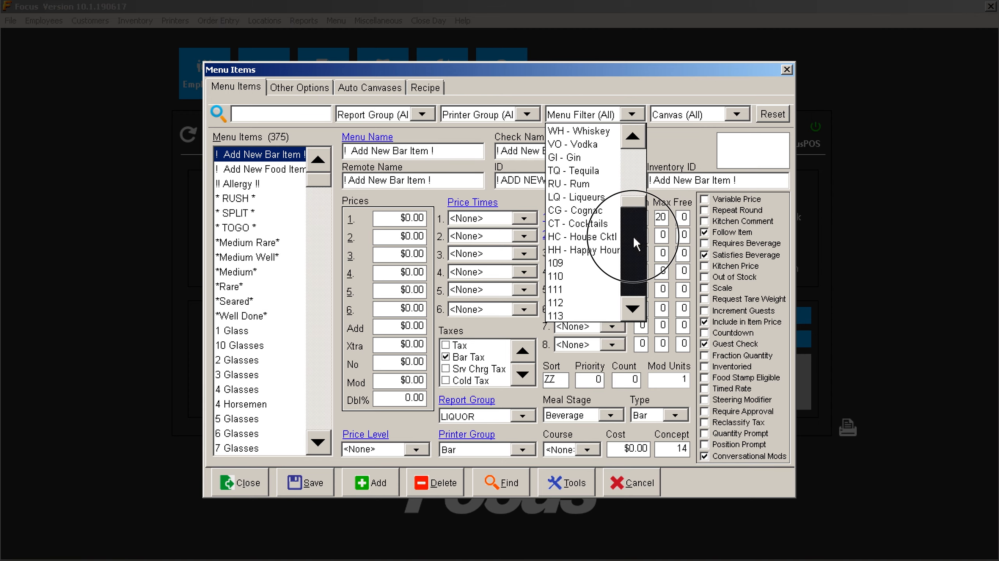
left_click(589, 161)
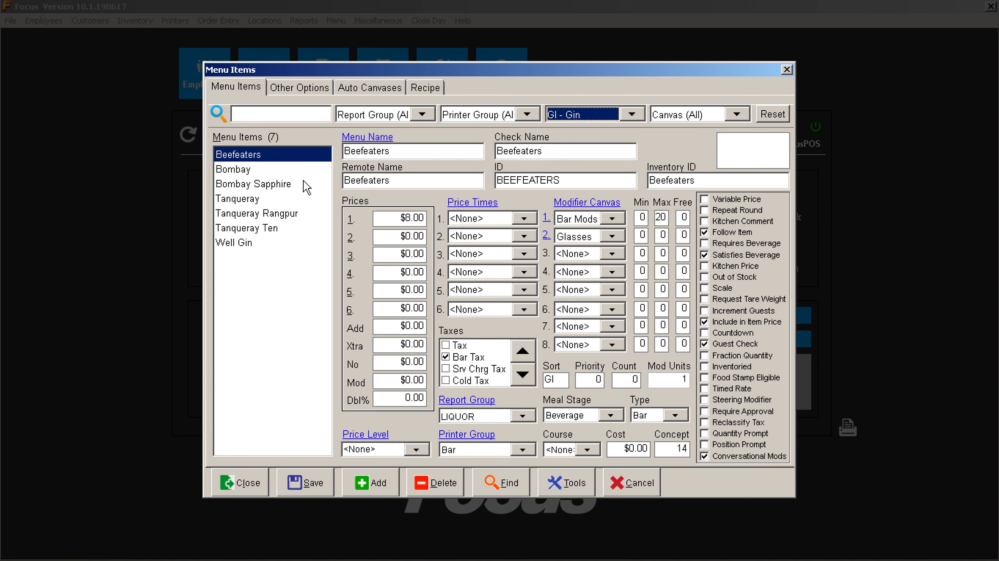
Quick Set the Vodka Gin canvas on all seven gin items, then save and close.
left_click(559, 488)
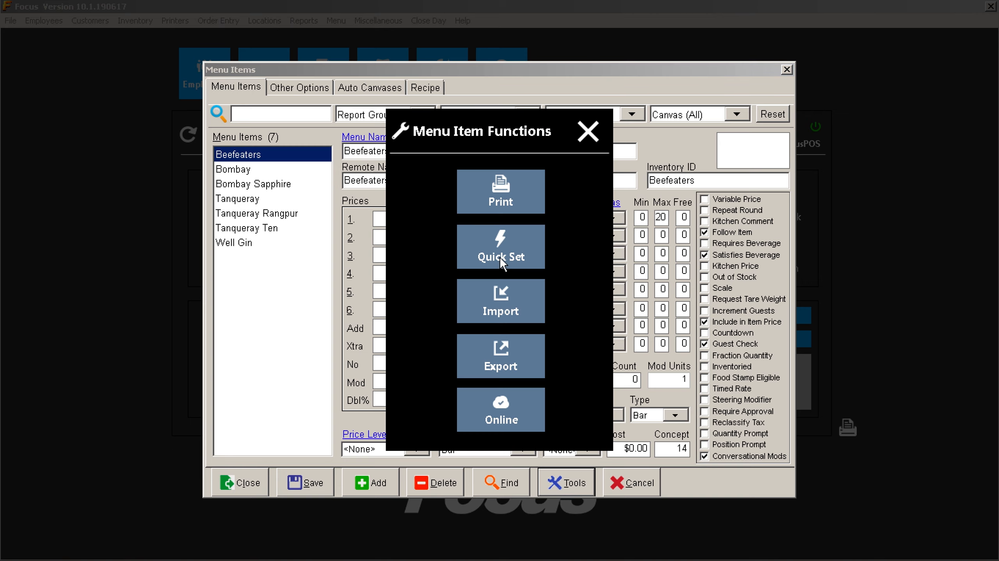
left_click(501, 257)
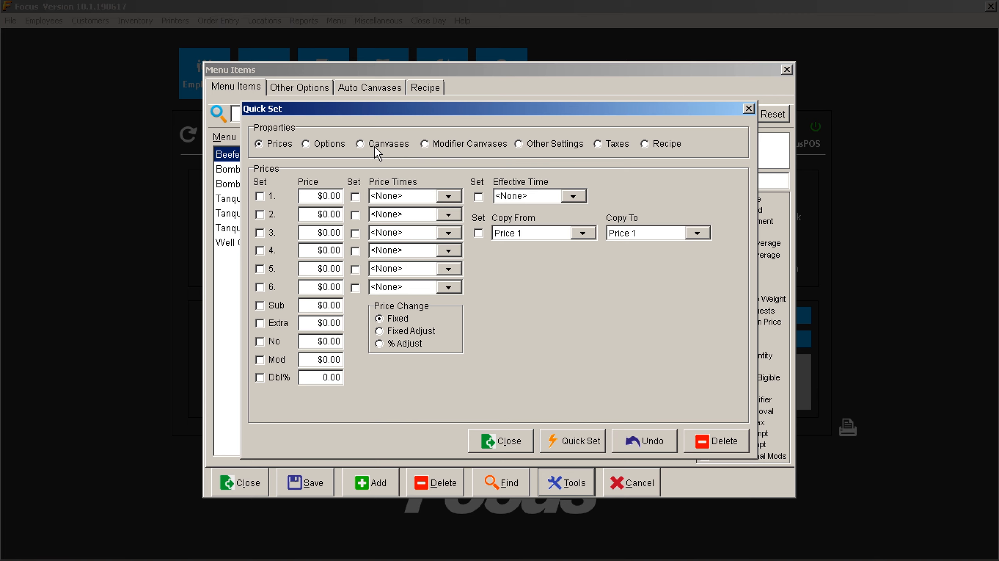
left_click(375, 145)
left_click(528, 399)
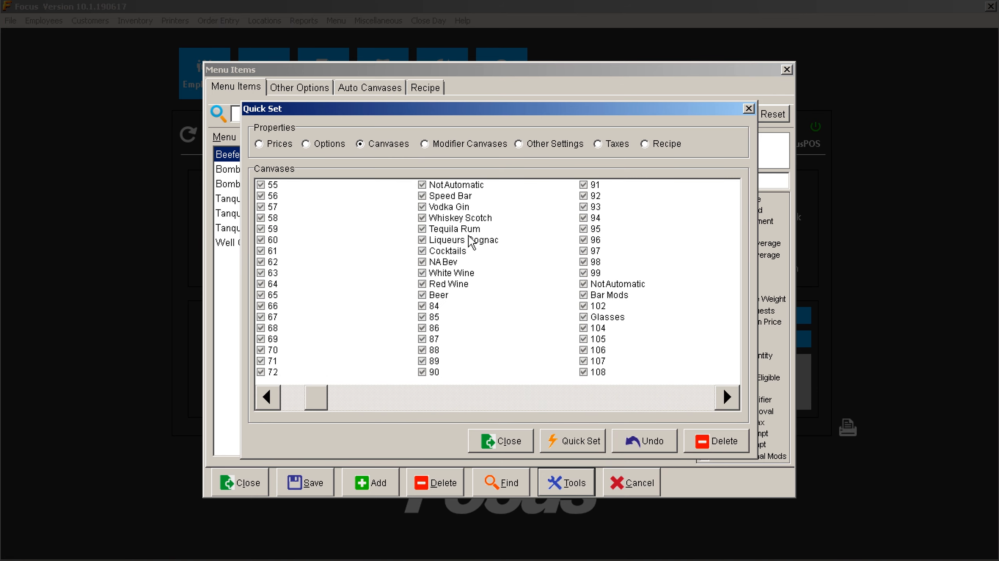
left_click(425, 206)
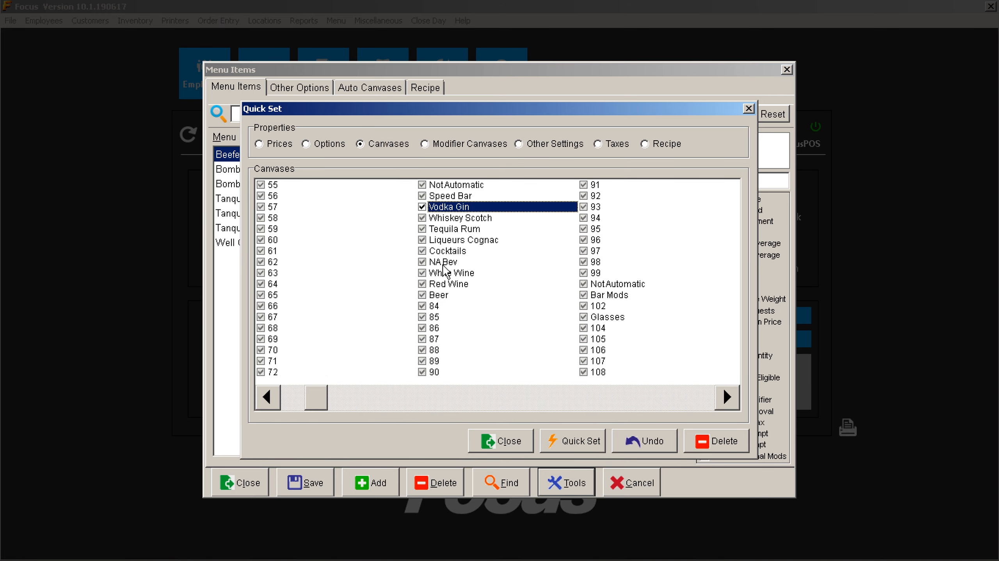
left_click(570, 448)
left_click(286, 483)
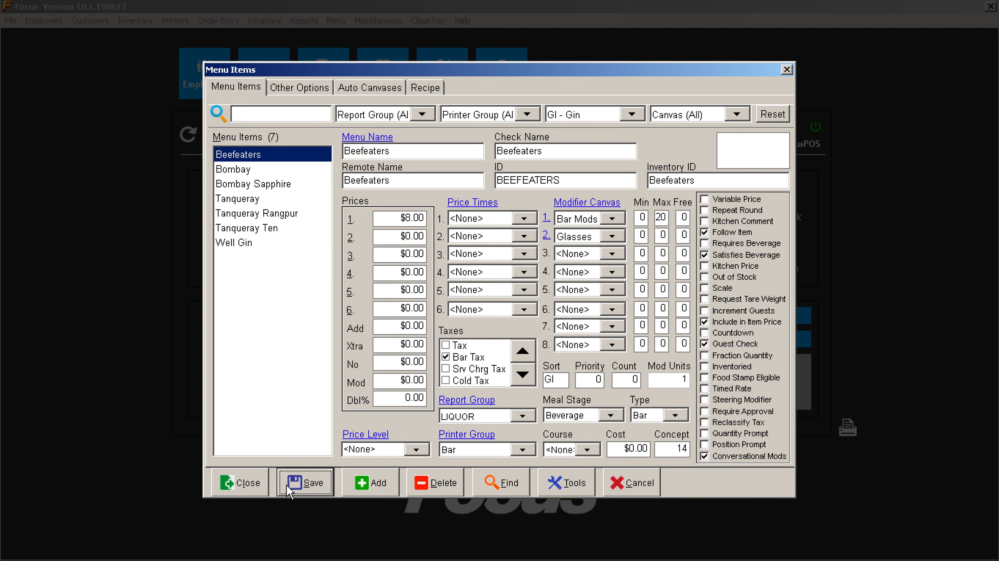
left_click(244, 486)
left_click(440, 76)
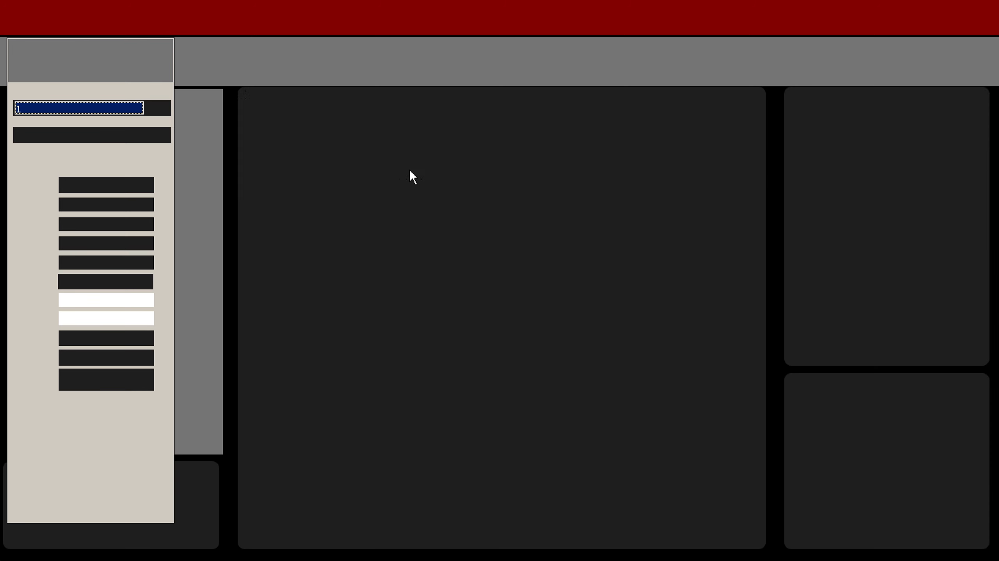
left_click(130, 111)
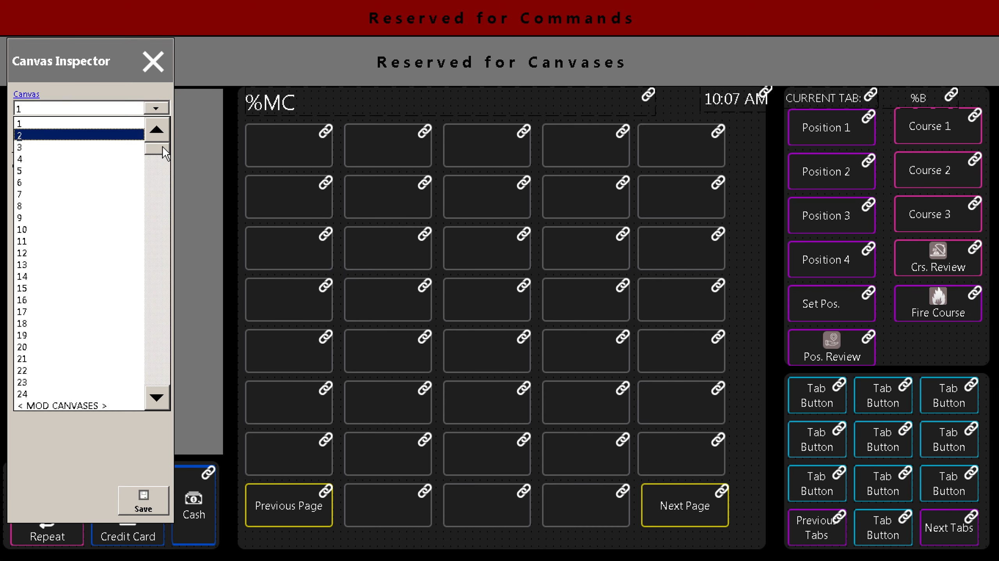
left_click_drag(163, 145, 158, 163)
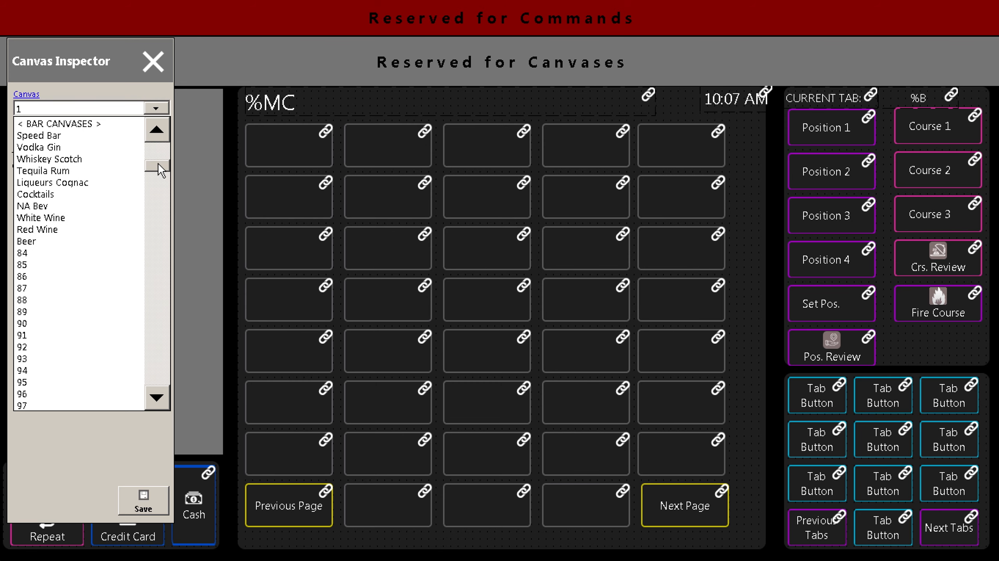
left_click(89, 145)
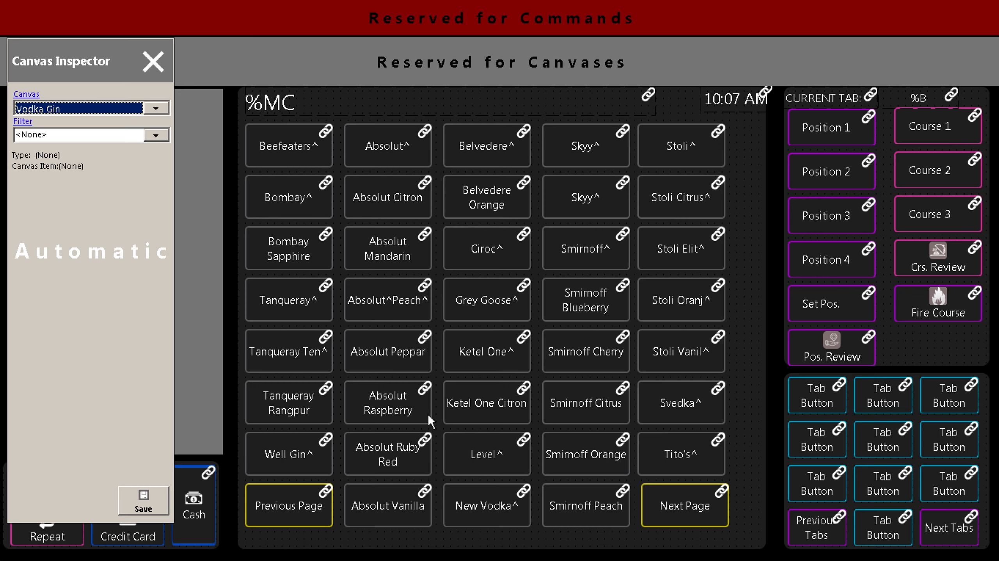
left_click(684, 512)
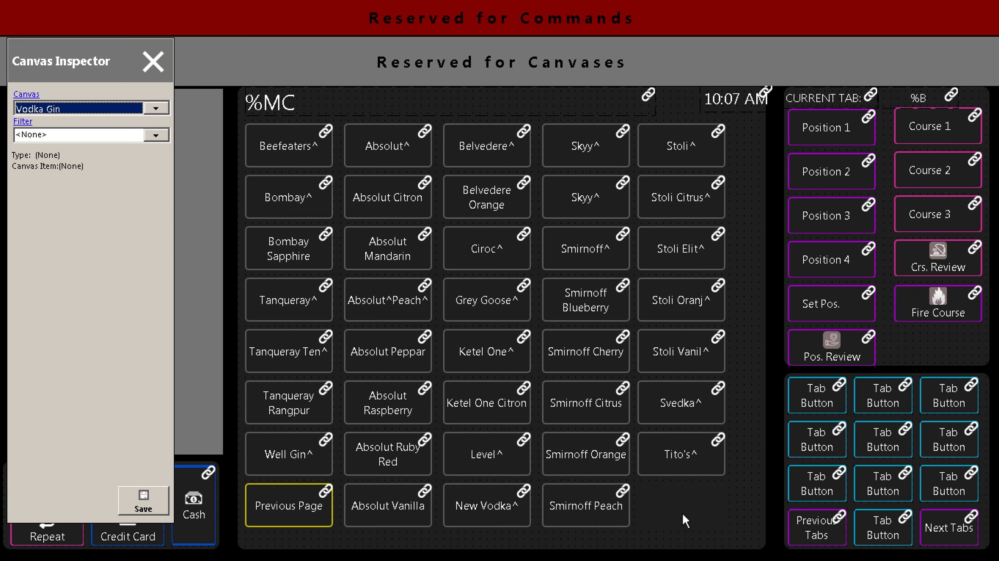
left_click(251, 522)
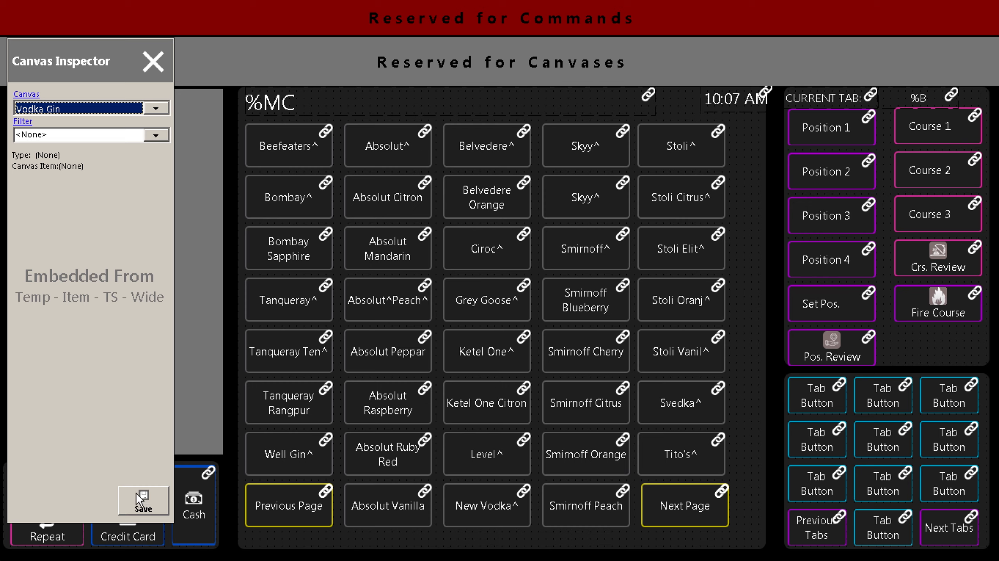
left_click(152, 63)
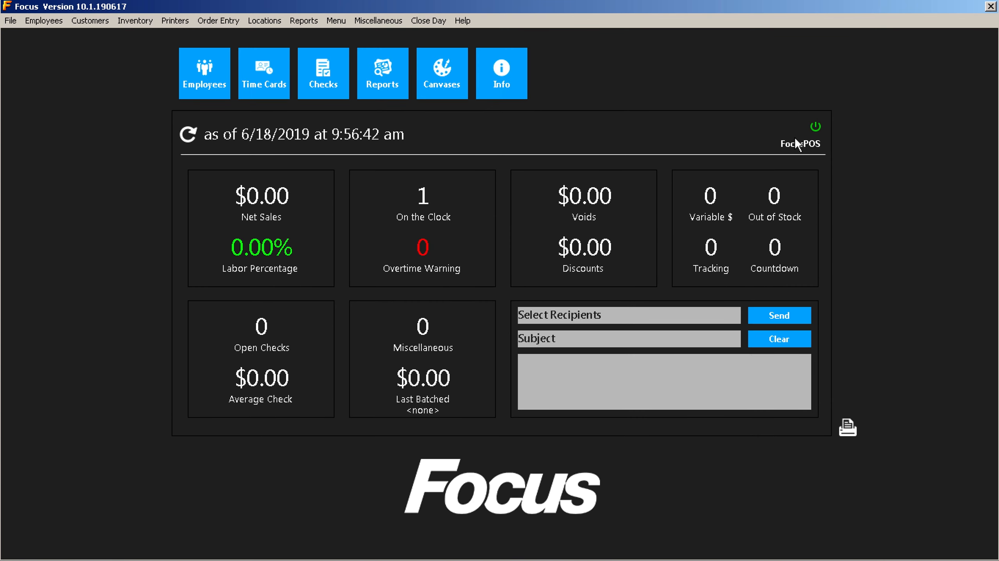
Replace NA Bev with Vodka Gin as Dine In's first Menu 1 canvas.
left_click(255, 21)
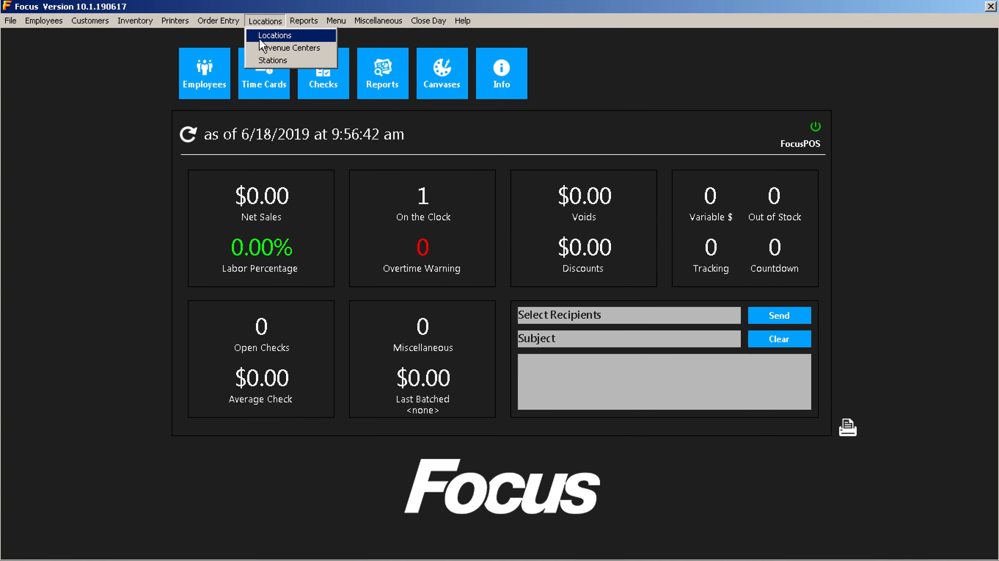
left_click(259, 36)
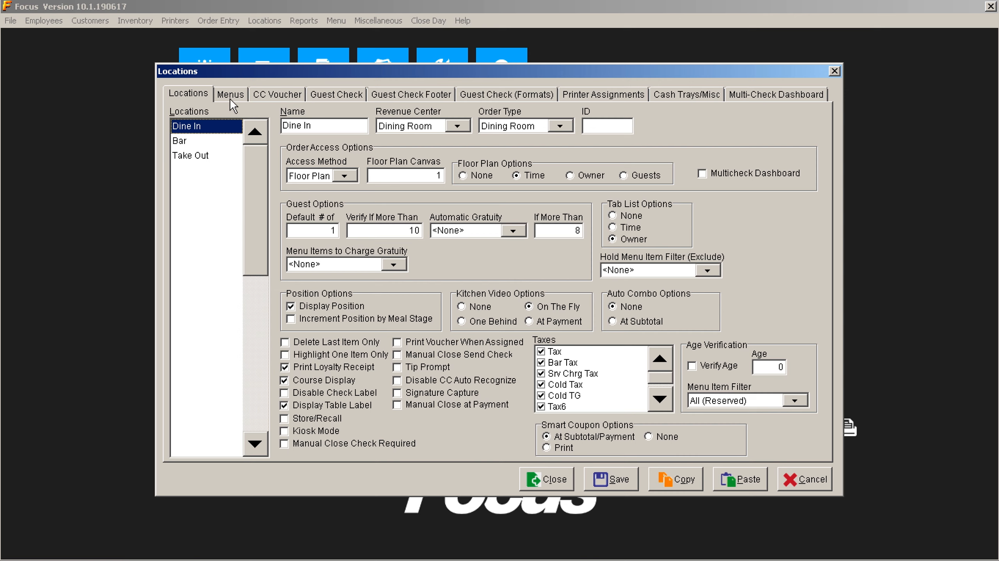
left_click(231, 96)
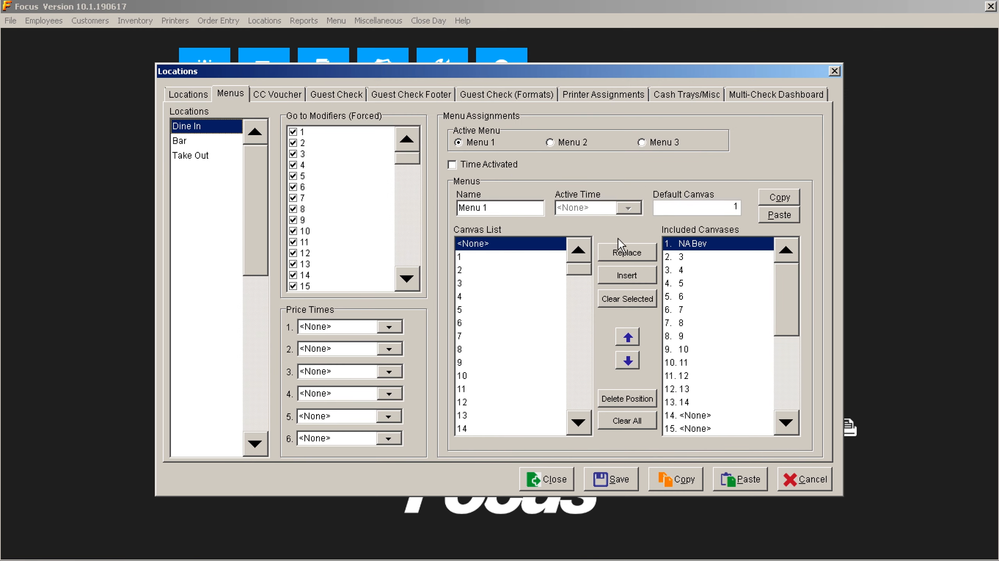
left_click(541, 298)
key("v")
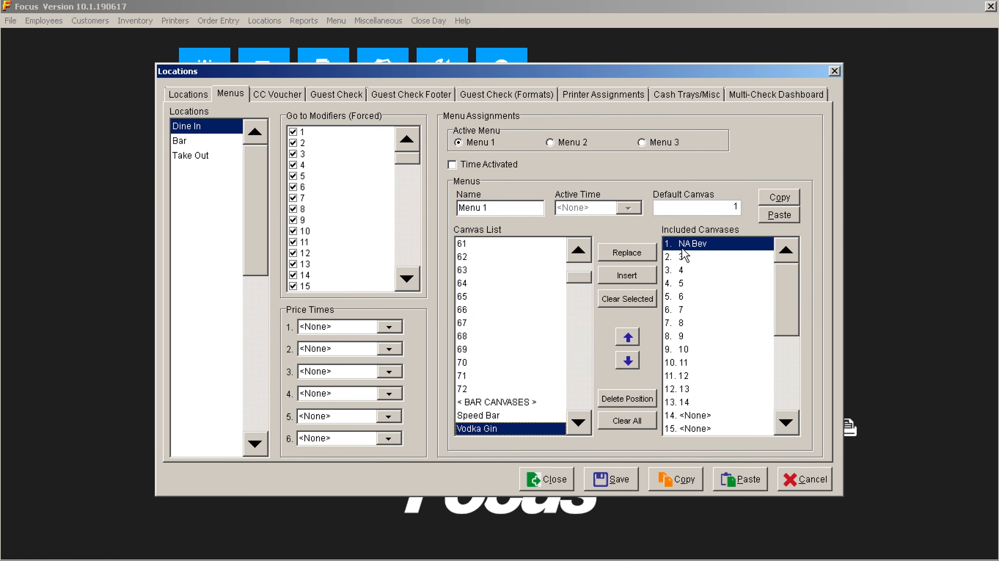
left_click(651, 251)
Replace NA Bev with Vodka Gin for the Bar location, then close Locations.
left_click(182, 142)
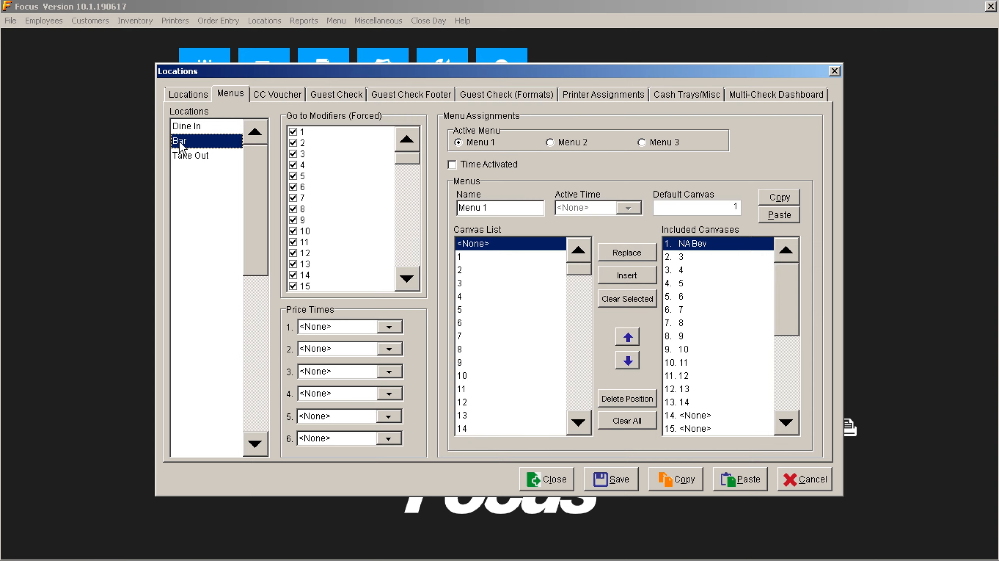
left_click(518, 387)
key("v")
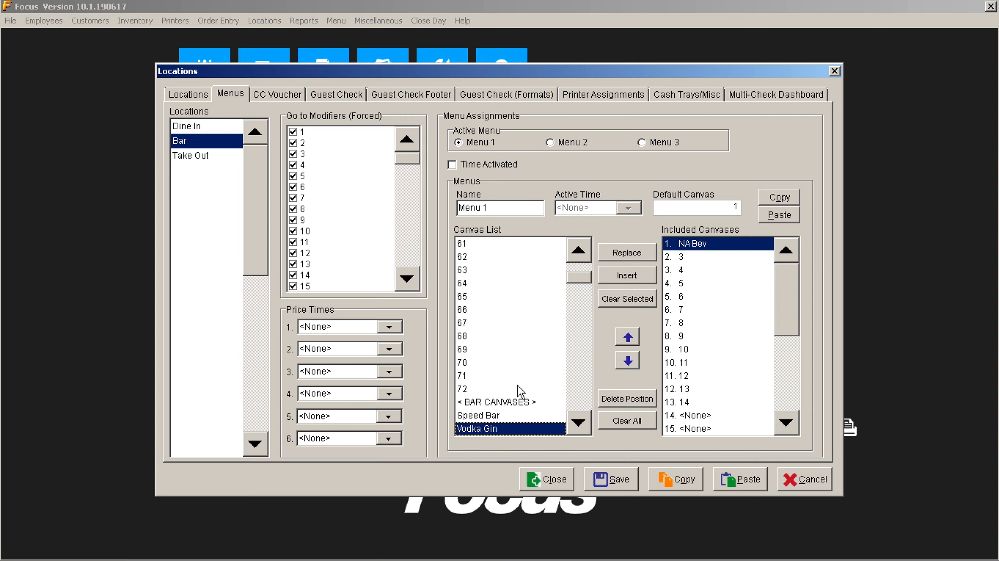
left_click(643, 256)
left_click(559, 480)
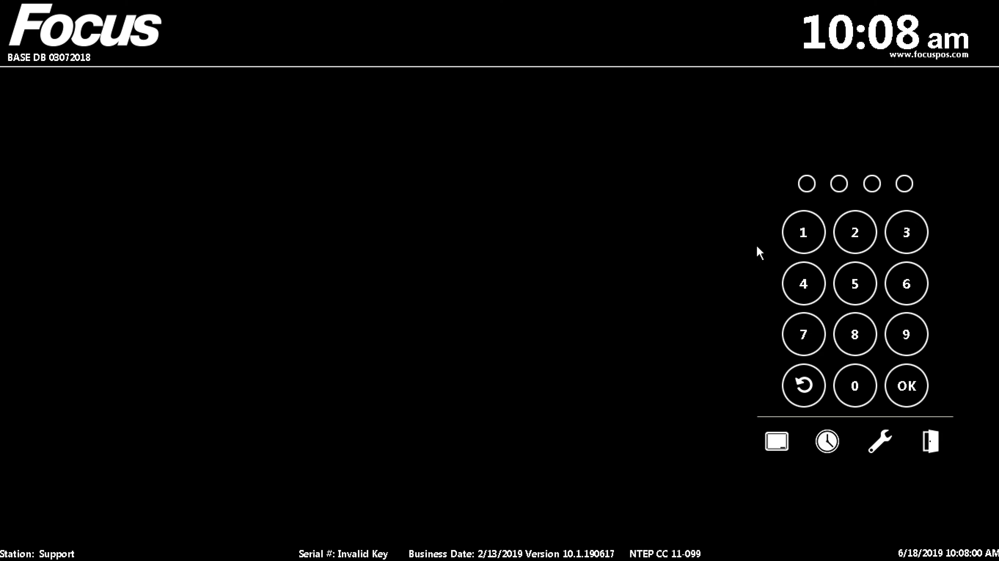
type("1111")
key("Return")
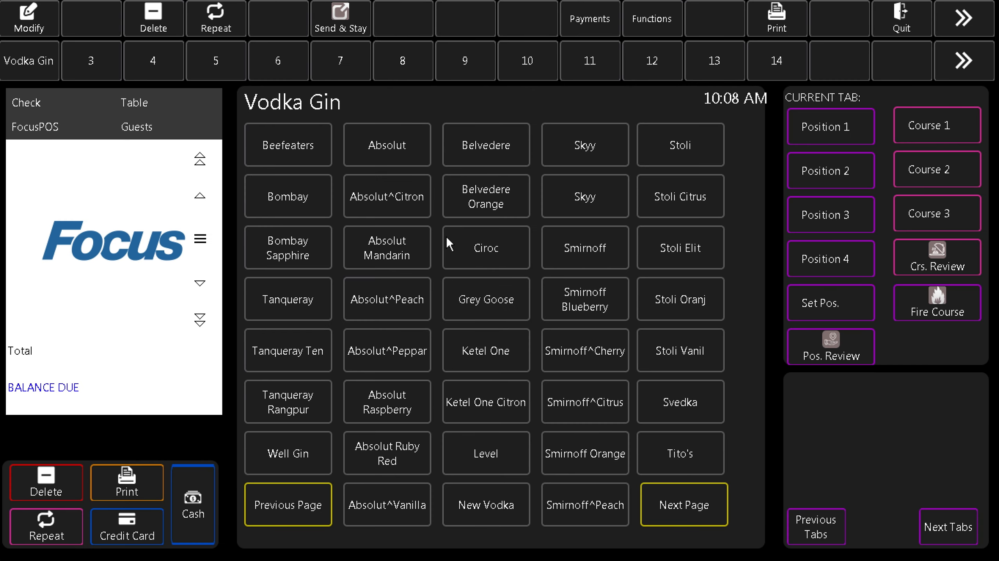
left_click(685, 504)
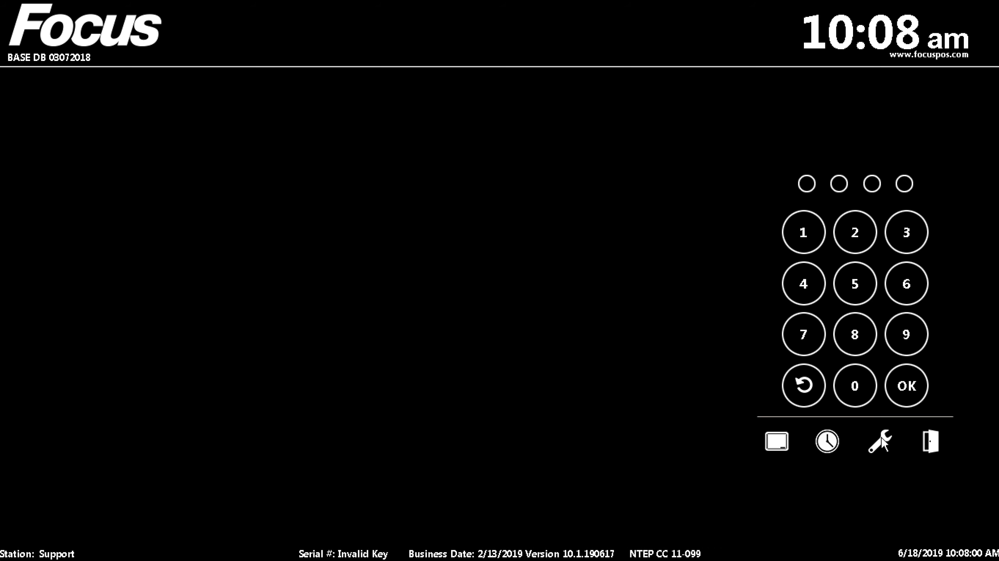
left_click(881, 439)
left_click(428, 405)
type("••••")
key("Return")
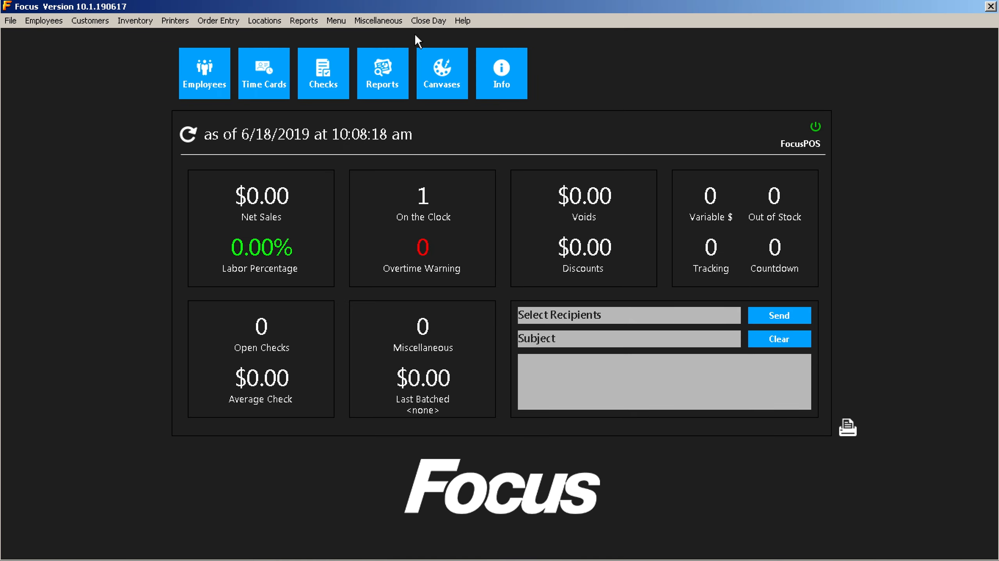
Search for Tito's in Menu Items and start a new item based on it.
left_click(331, 23)
left_click(344, 63)
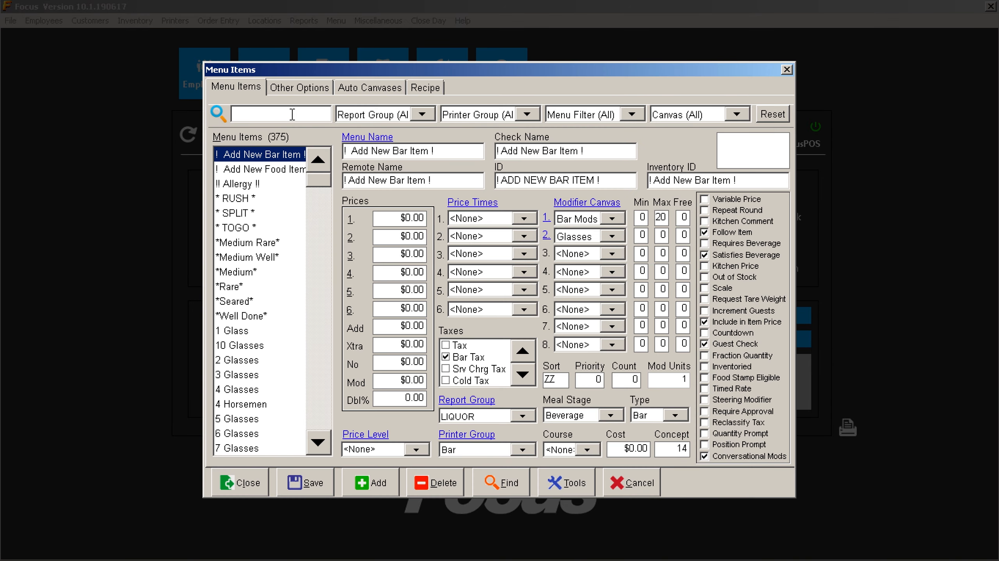
type("Tito")
left_click(279, 153)
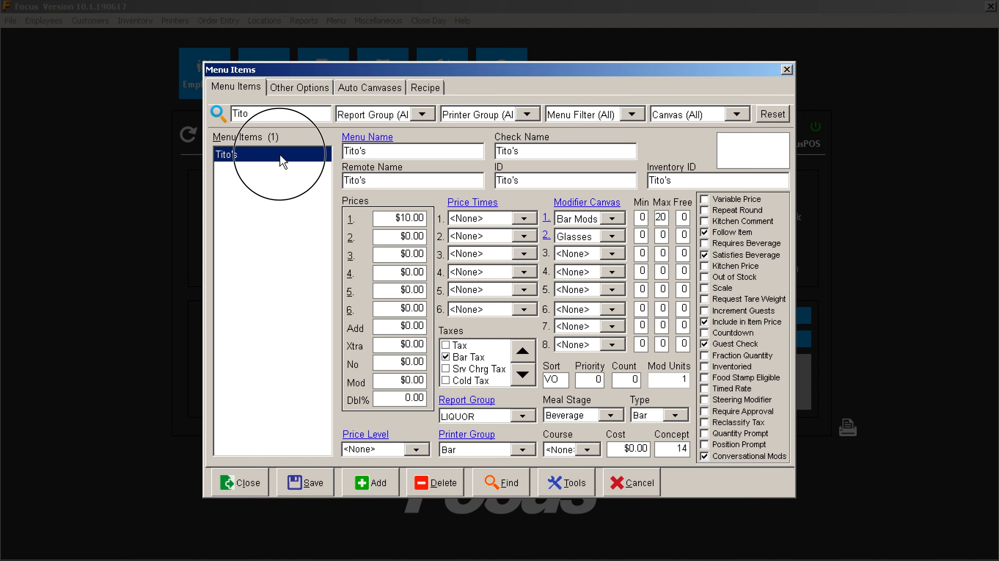
left_click(371, 483)
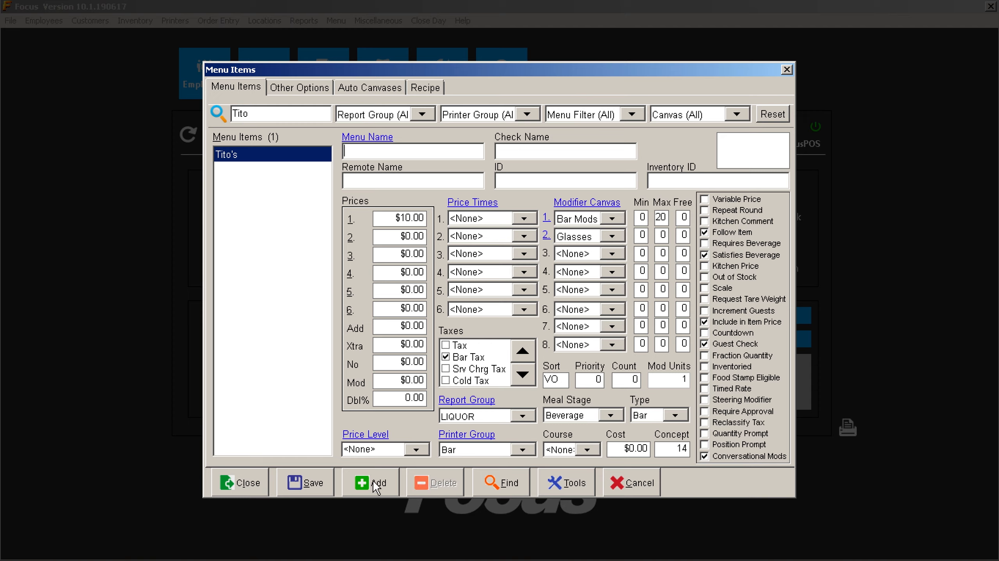
Name the new item 'New New Vodka', price it at $12.00, and save.
left_click(423, 162)
type("New New Vodka")
key("Tab")
key("Tab")
type("12.")
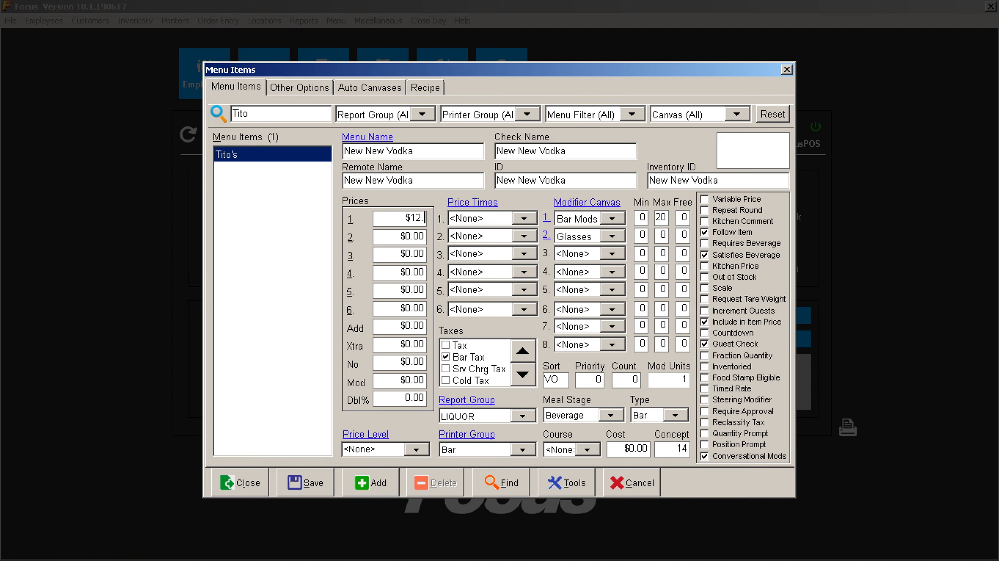
type("00")
left_click(304, 484)
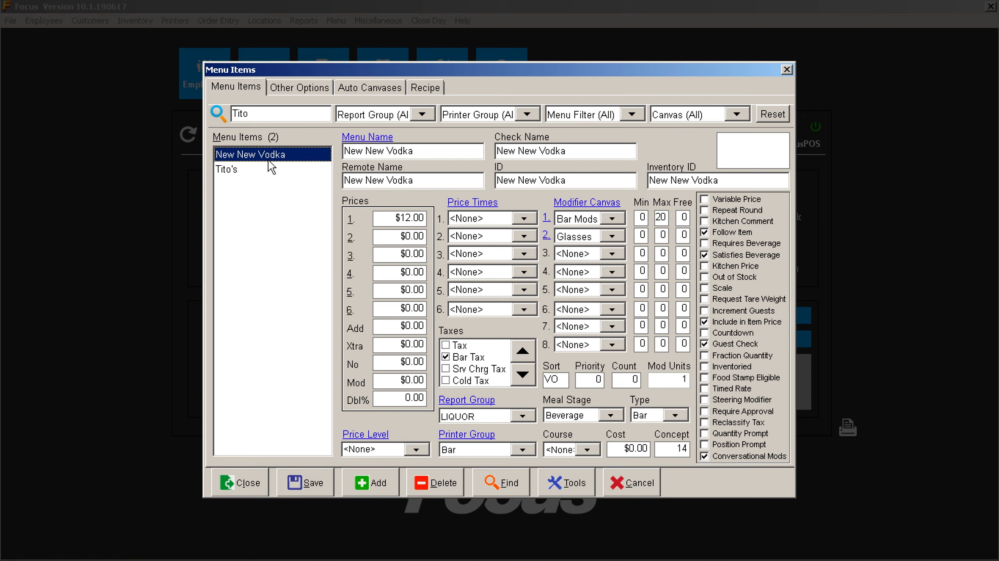
Confirm Vodka Gin is among the new item's auto canvases, then close the editor.
left_click(367, 89)
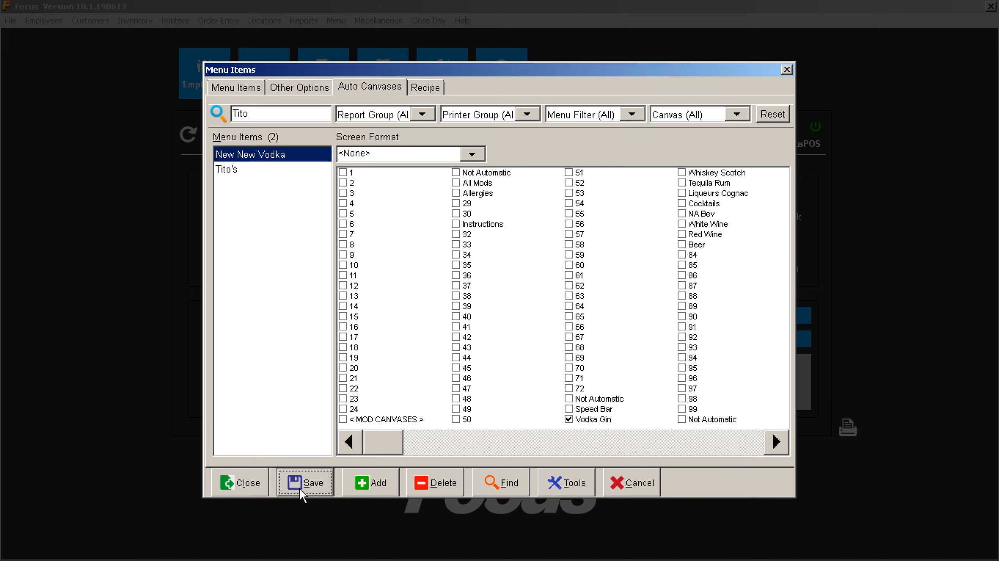
left_click(243, 483)
left_click(433, 91)
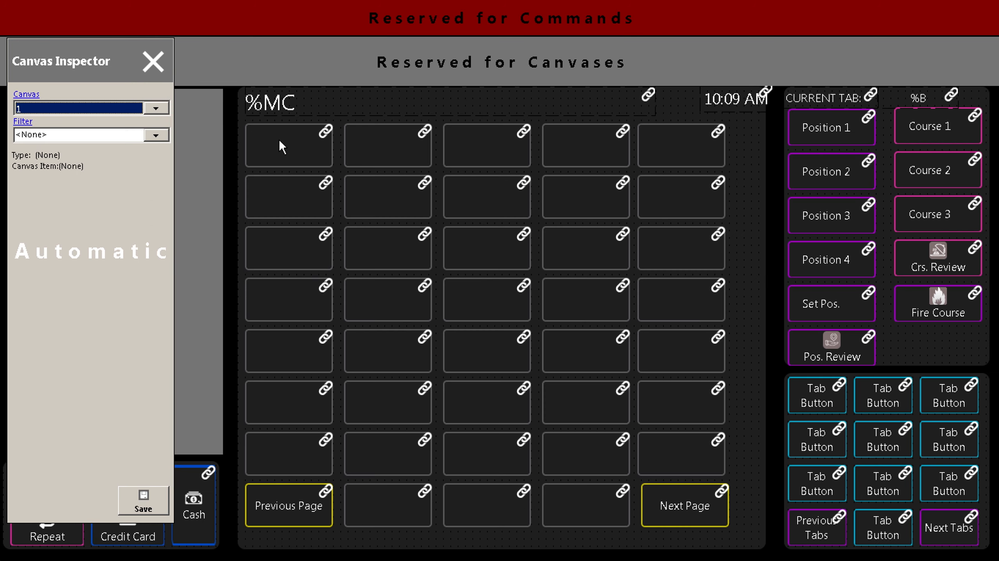